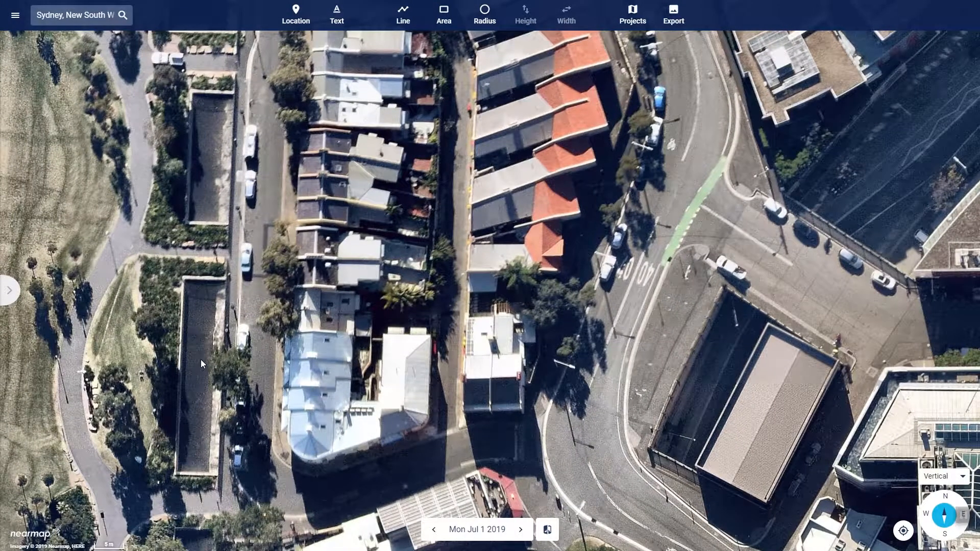
pyautogui.scroll(-4, 201, 359)
pyautogui.scroll(1, 201, 360)
pyautogui.scroll(1, 201, 359)
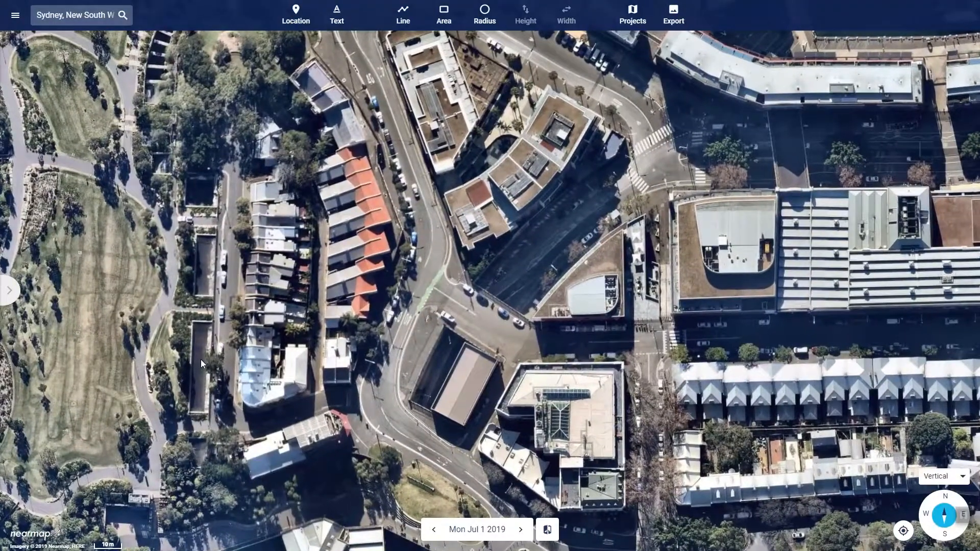
pyautogui.scroll(2, 200, 359)
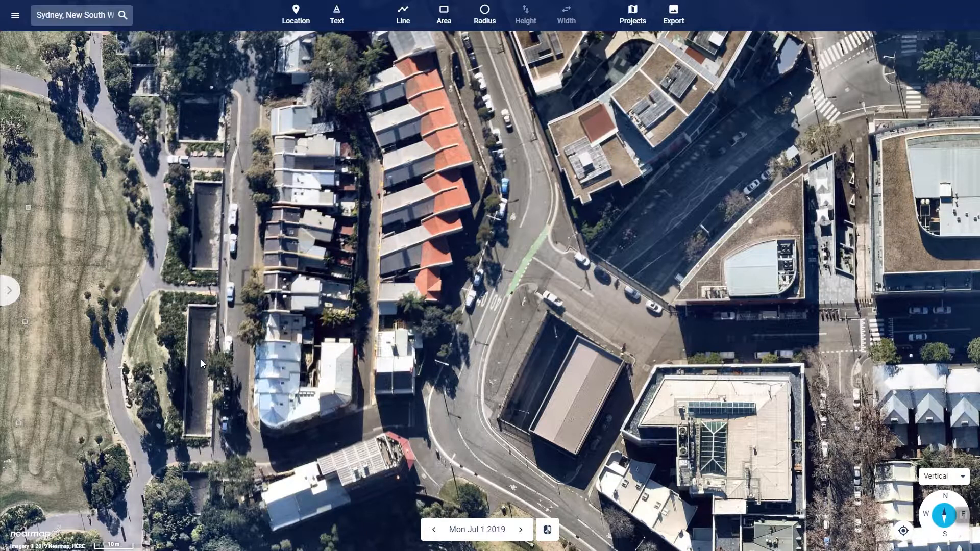
# Turn the Roads Overlay on over the aerial map and switch it off again
pyautogui.click(19, 16)
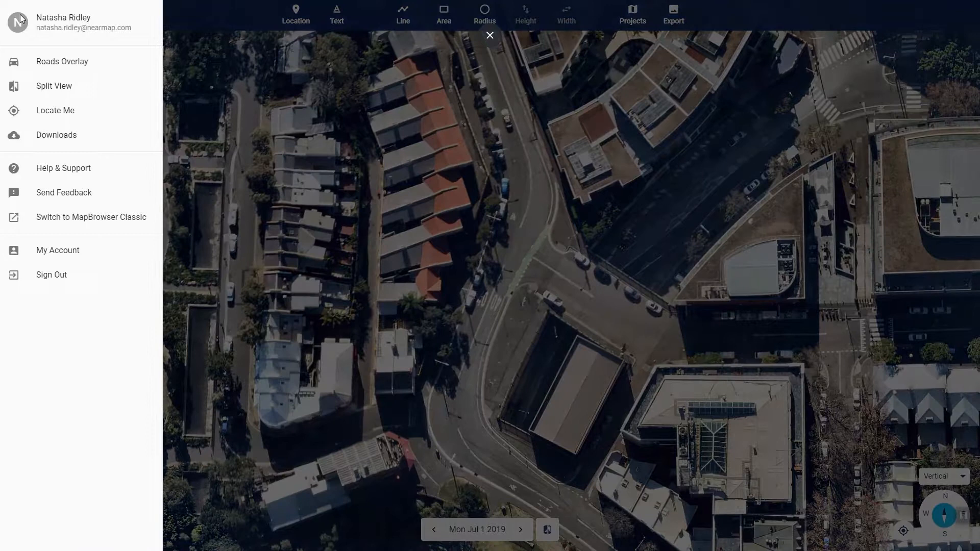
pyautogui.click(63, 69)
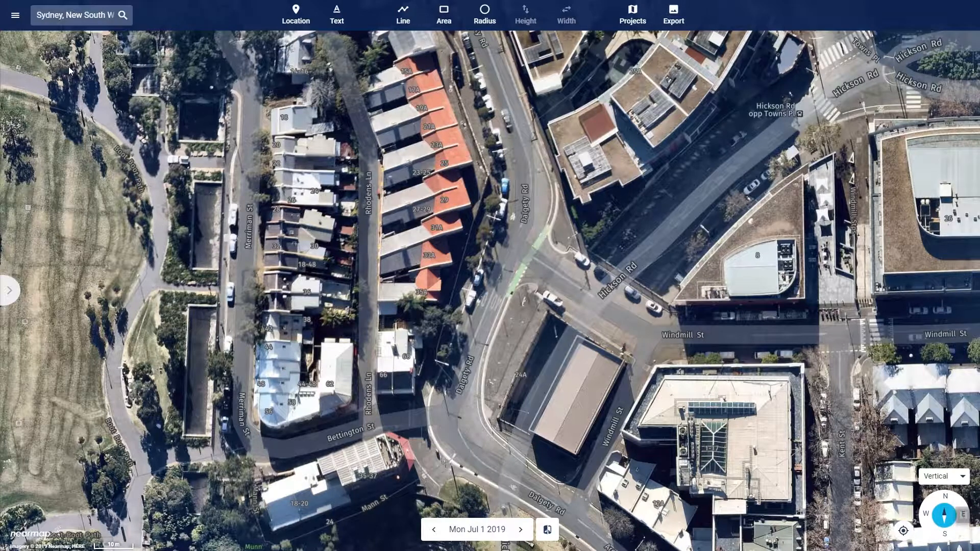
pyautogui.click(18, 20)
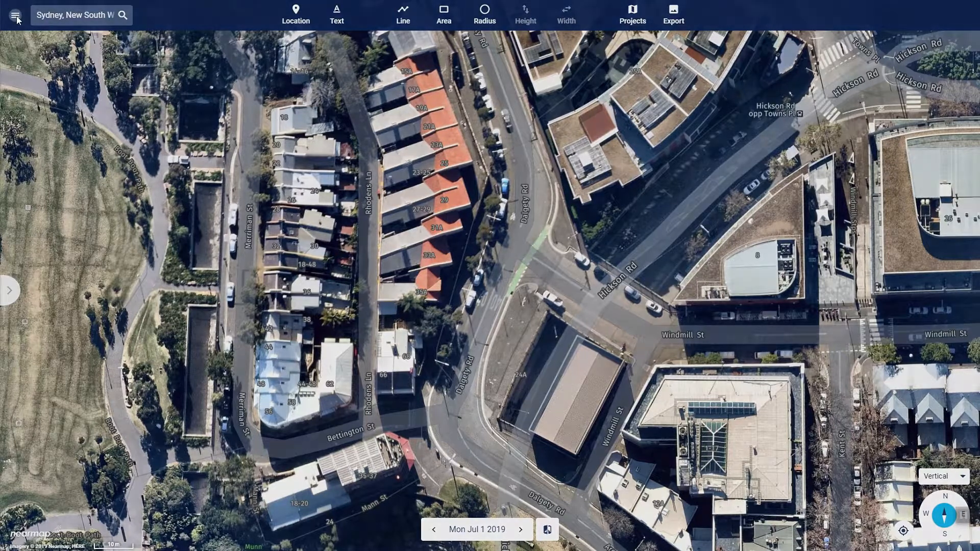
pyautogui.click(65, 65)
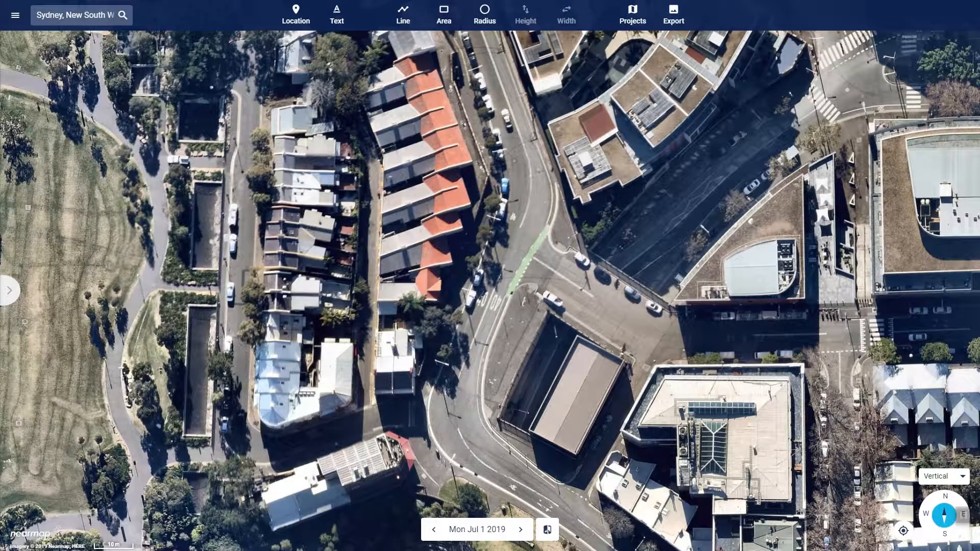
pyautogui.click(18, 19)
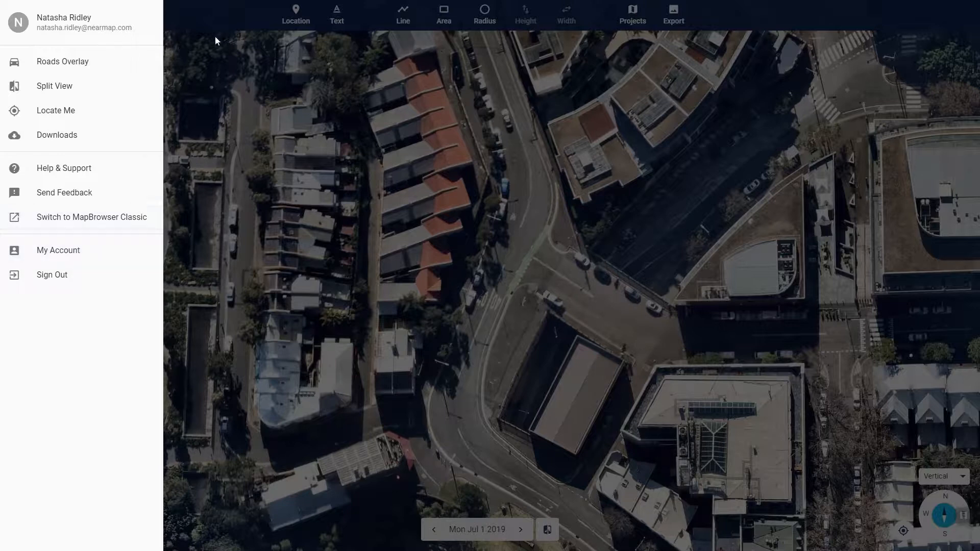
pyautogui.click(211, 13)
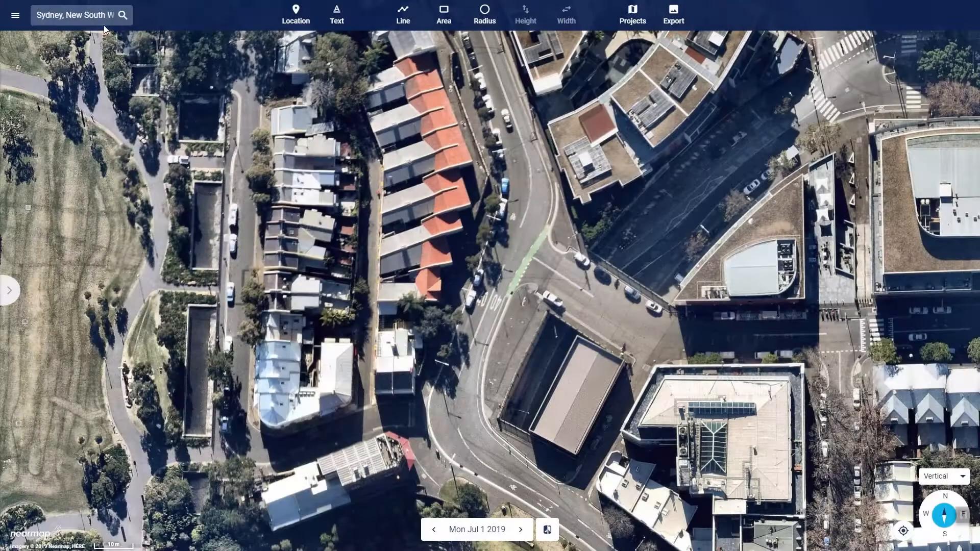
# Search for "Roslyn Packer T" and go to the suggested Roslyn Packer Theatre, Hickson Rd
pyautogui.click(96, 16)
pyautogui.click(191, 16)
pyautogui.write('Rosly')
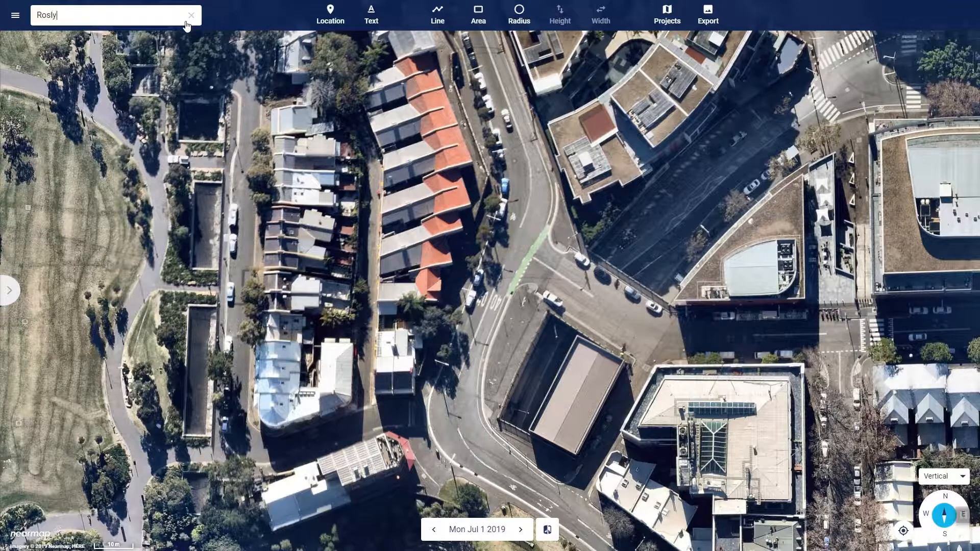
pyautogui.write('n Packer T')
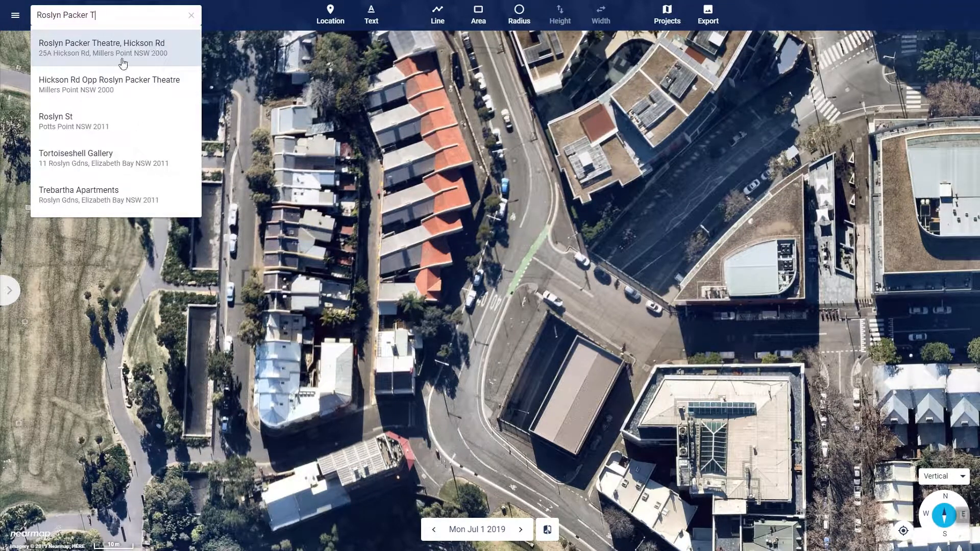
pyautogui.click(126, 51)
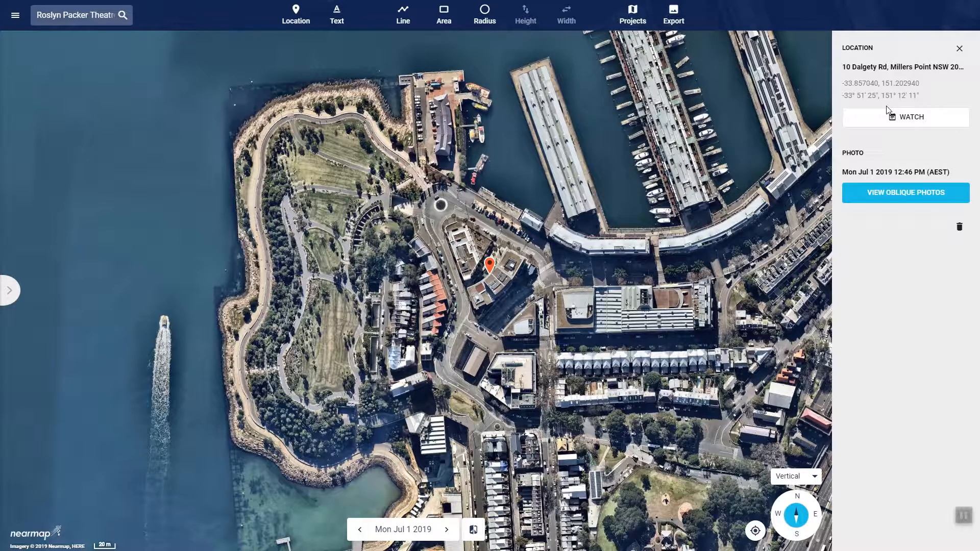
# Try to watch the pinned location, dismiss the notice, and delete its marker from the map
pyautogui.click(906, 122)
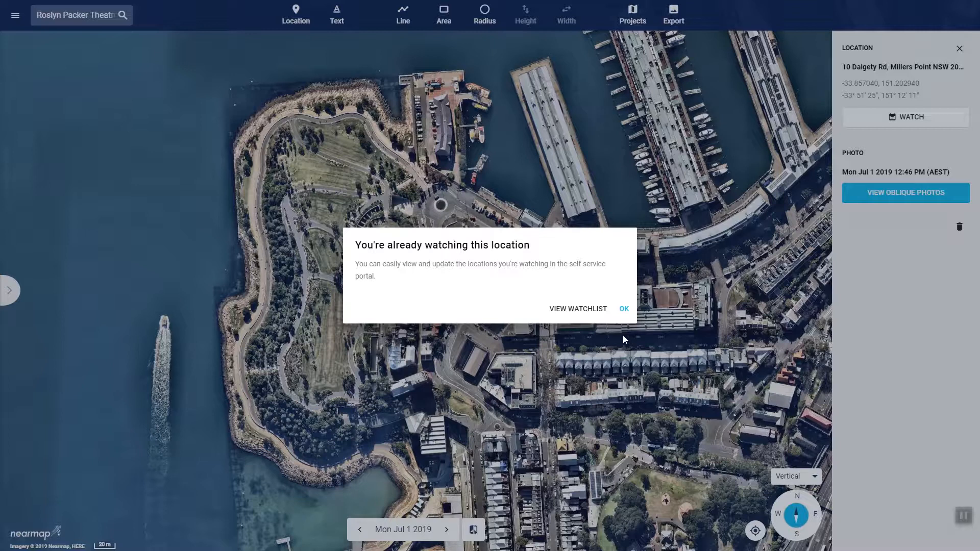
pyautogui.click(624, 309)
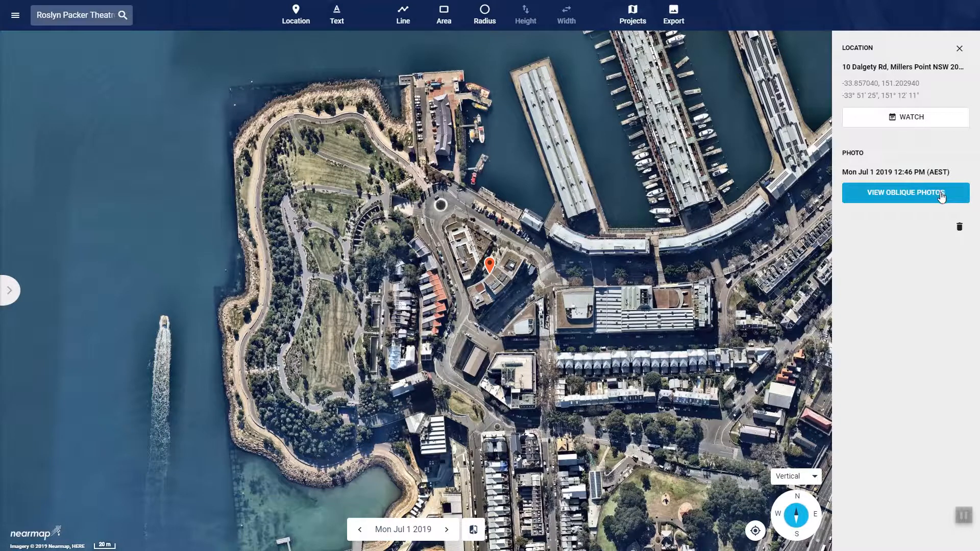
pyautogui.click(961, 228)
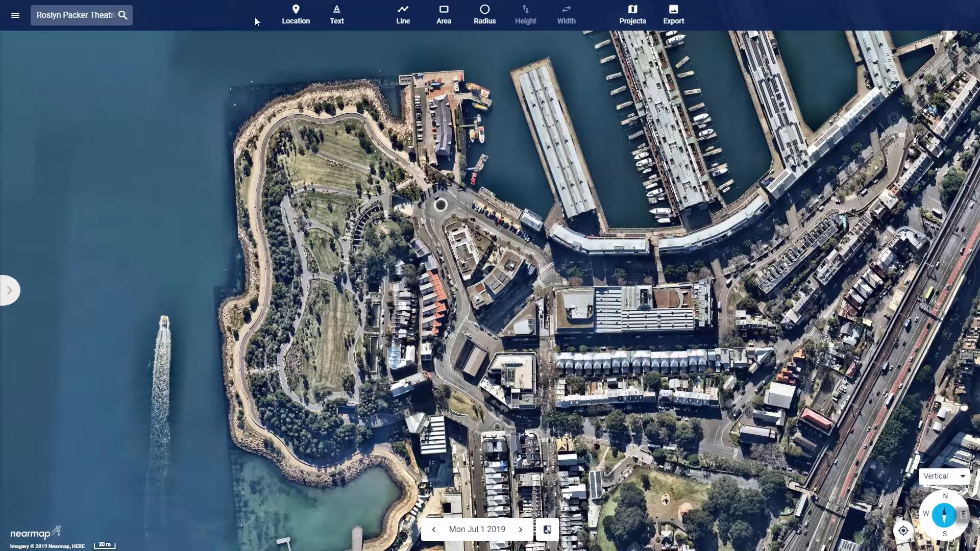
# Place a location marker on the western end of the long white-roofed building south of the wharves
pyautogui.click(296, 16)
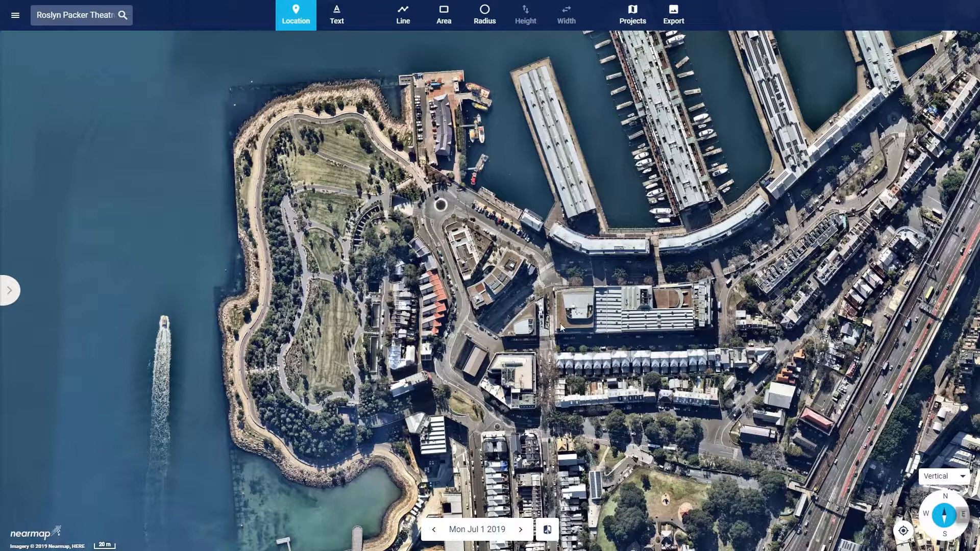
pyautogui.click(578, 298)
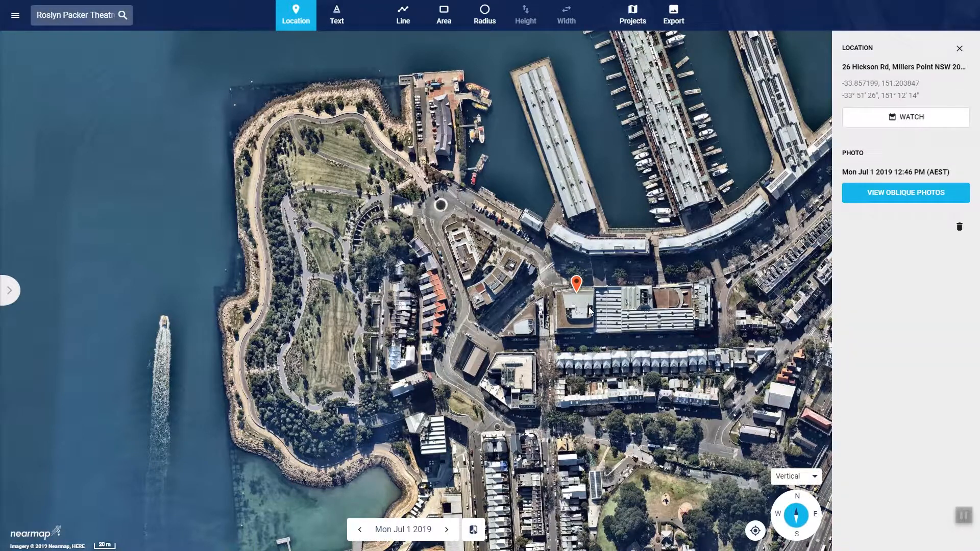
# Add the text annotation "Please mow the grass!" on the park lawn between the footpaths
pyautogui.click(337, 23)
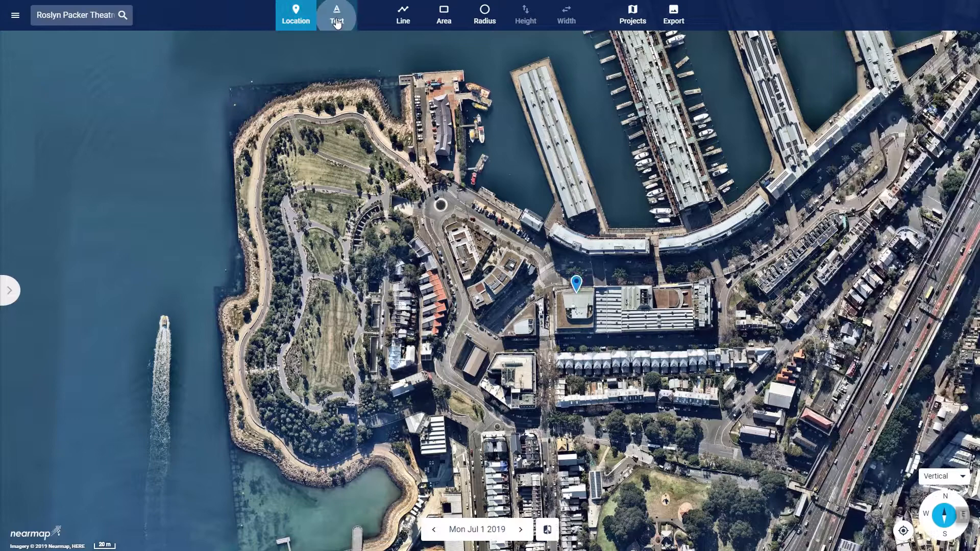
pyautogui.moveTo(471, 547); pyautogui.dragTo(598, 273)
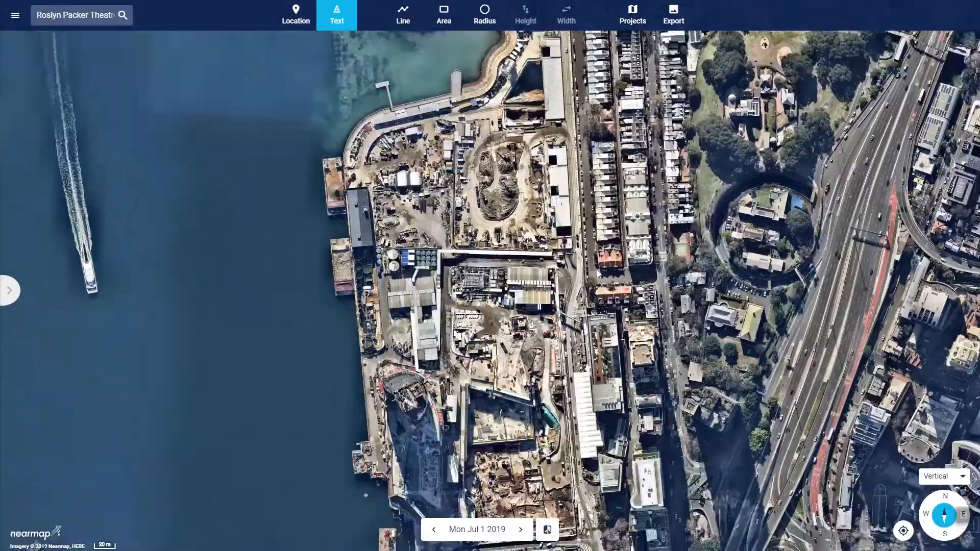
pyautogui.moveTo(453, 132); pyautogui.dragTo(386, 130)
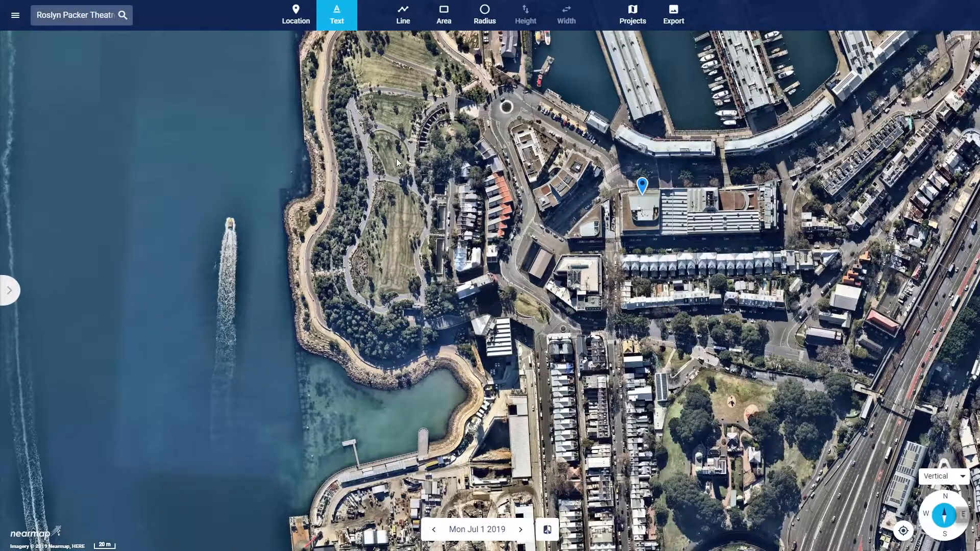
pyautogui.scroll(-1, 403, 154)
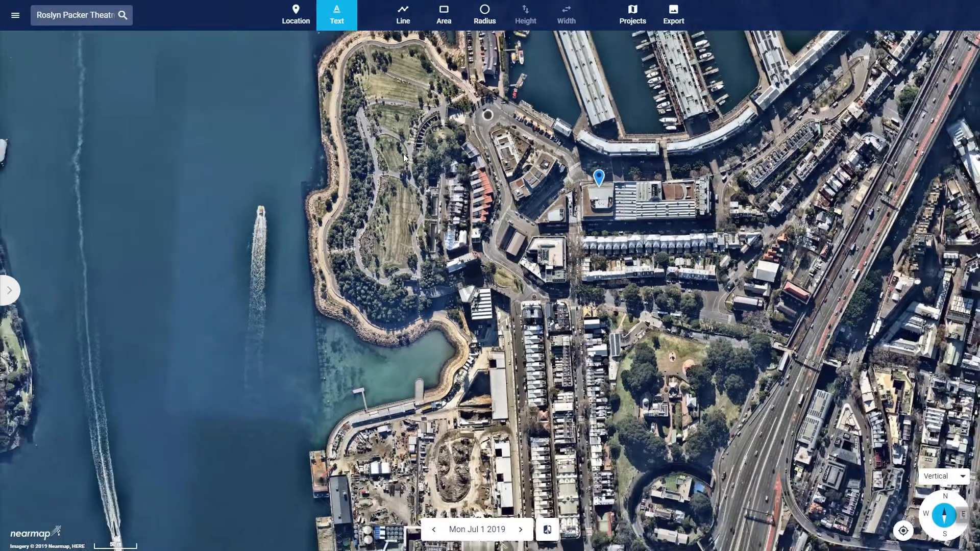
pyautogui.scroll(5, 403, 154)
pyautogui.scroll(-3, 403, 154)
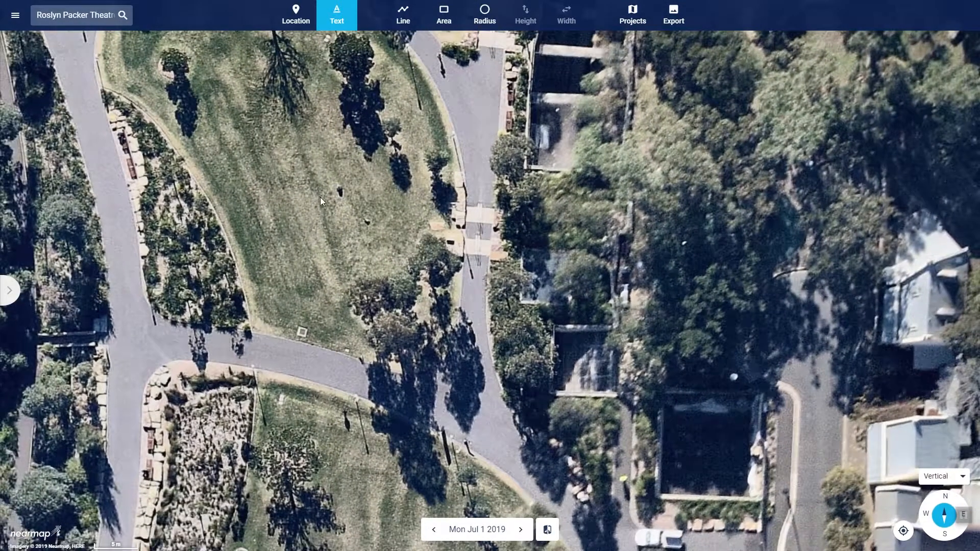
pyautogui.click(302, 201)
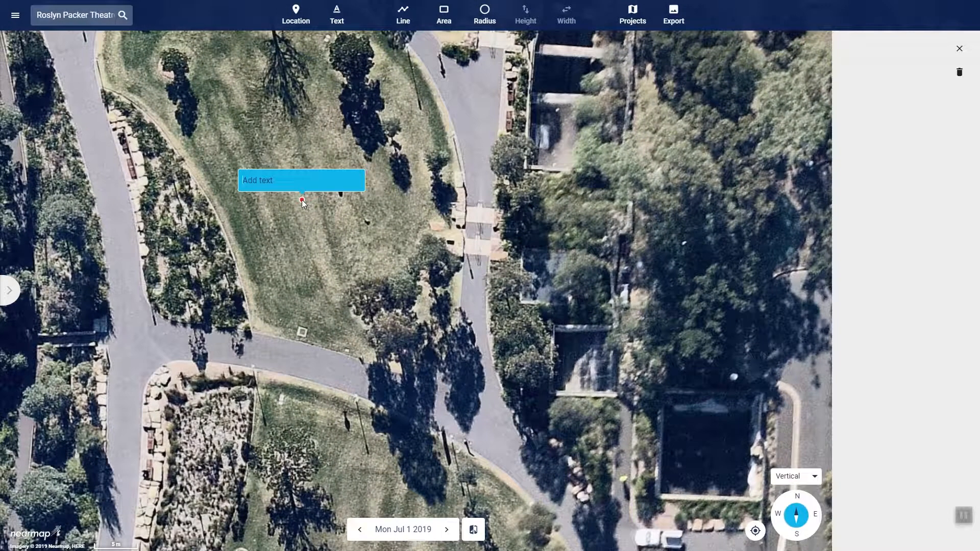
pyautogui.write('Please mow the grass!')
pyautogui.click(306, 222)
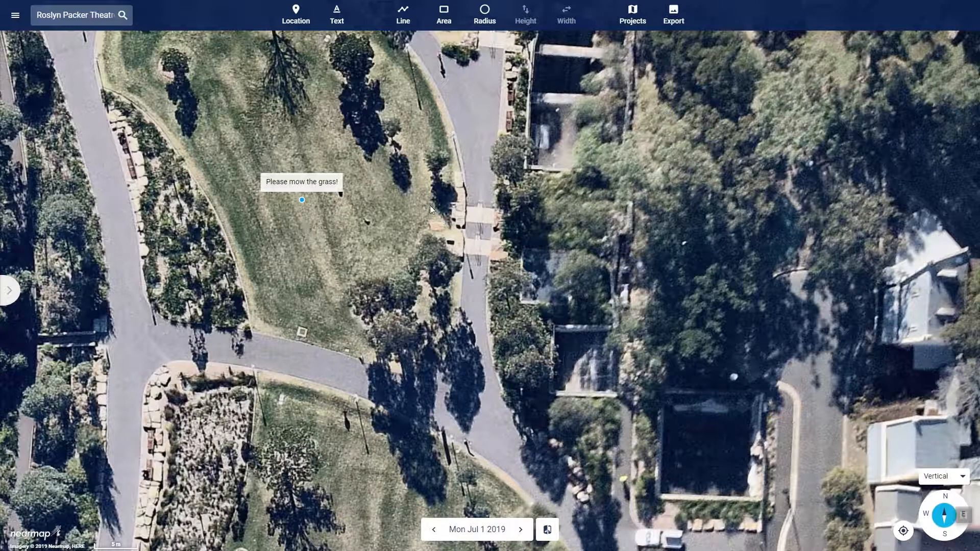
# Draw a measurement line about 32 m long down the footpath on the west side of the lawn
pyautogui.click(407, 24)
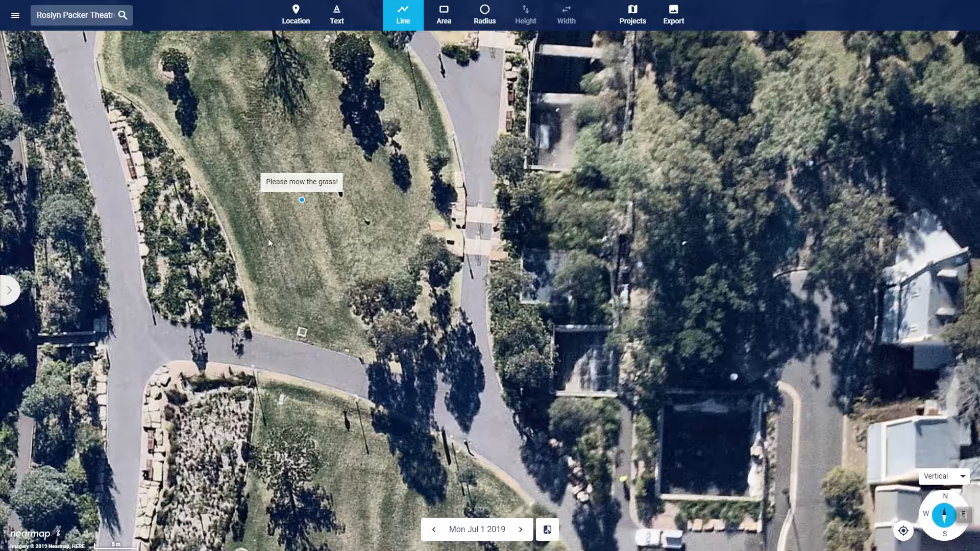
pyautogui.click(83, 63)
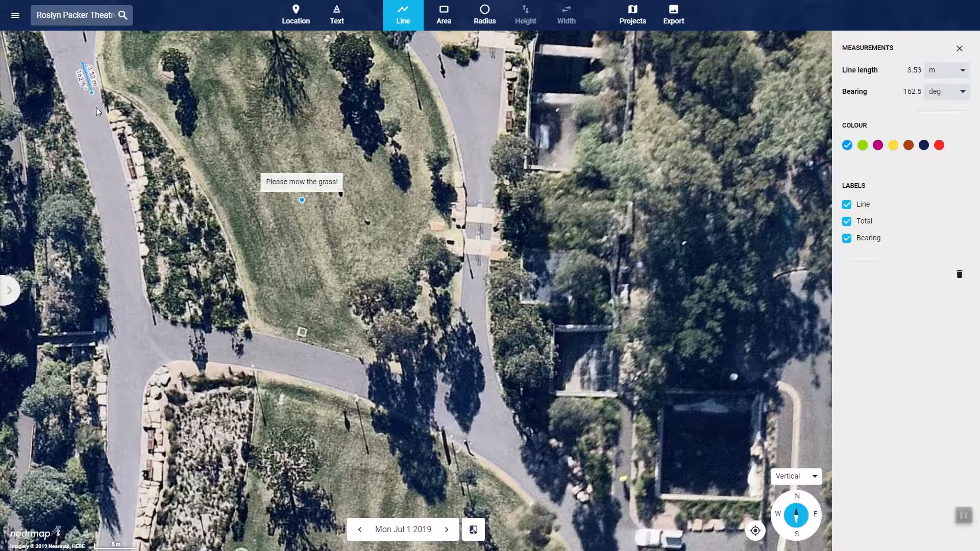
pyautogui.doubleClick(135, 332)
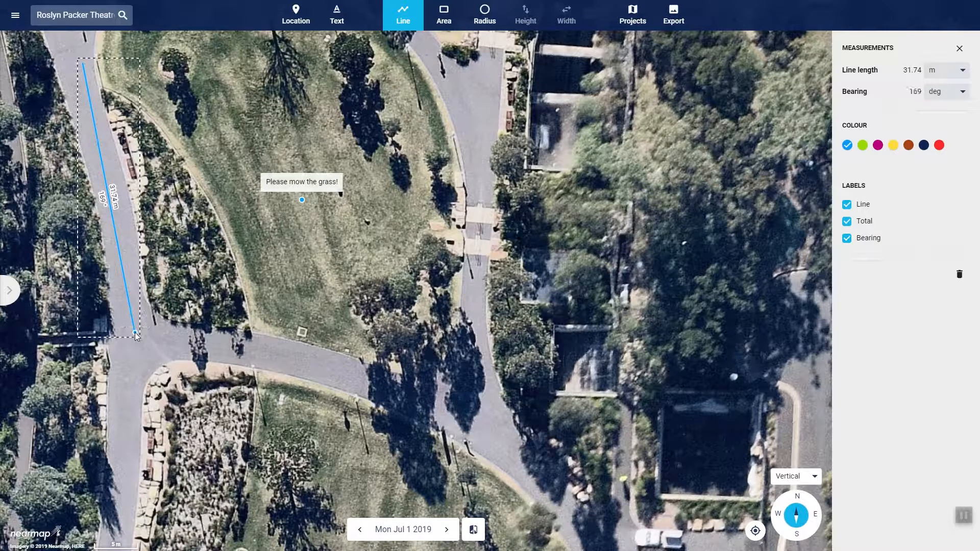
# Draw a second line along the footpath south of the lawn and extend its eastern end to about 33 m
pyautogui.click(173, 345)
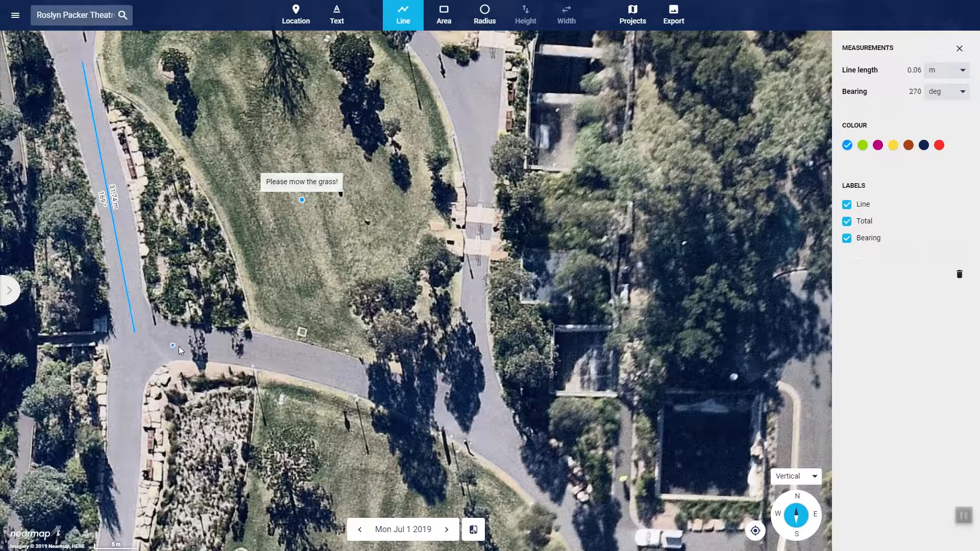
pyautogui.doubleClick(431, 399)
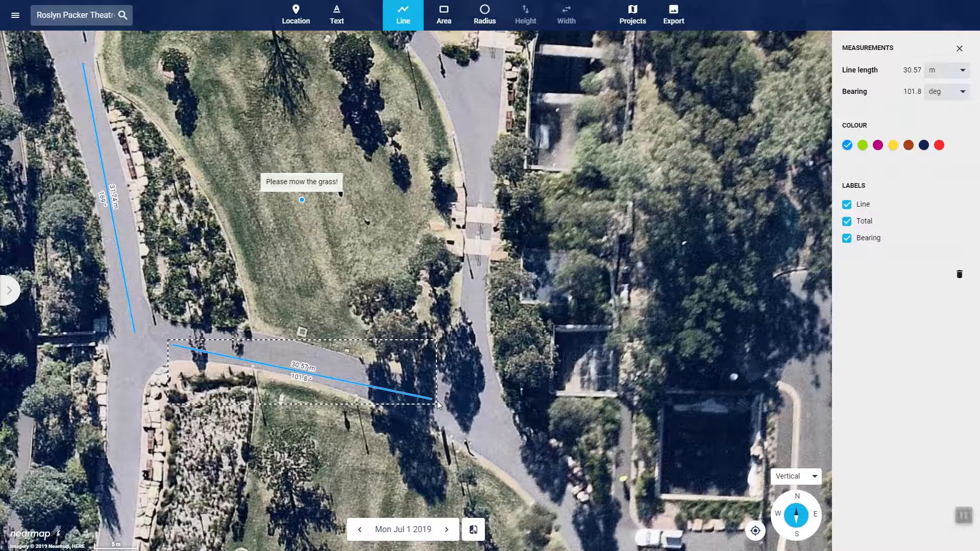
pyautogui.moveTo(432, 400); pyautogui.dragTo(453, 403)
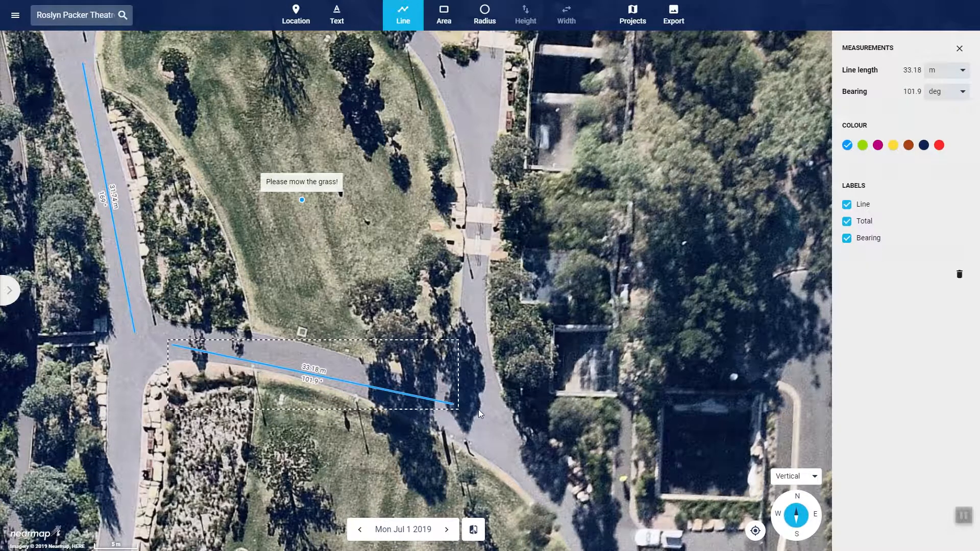
# Colour the southern footpath line magenta and hide its Line, Total and Bearing labels
pyautogui.click(878, 146)
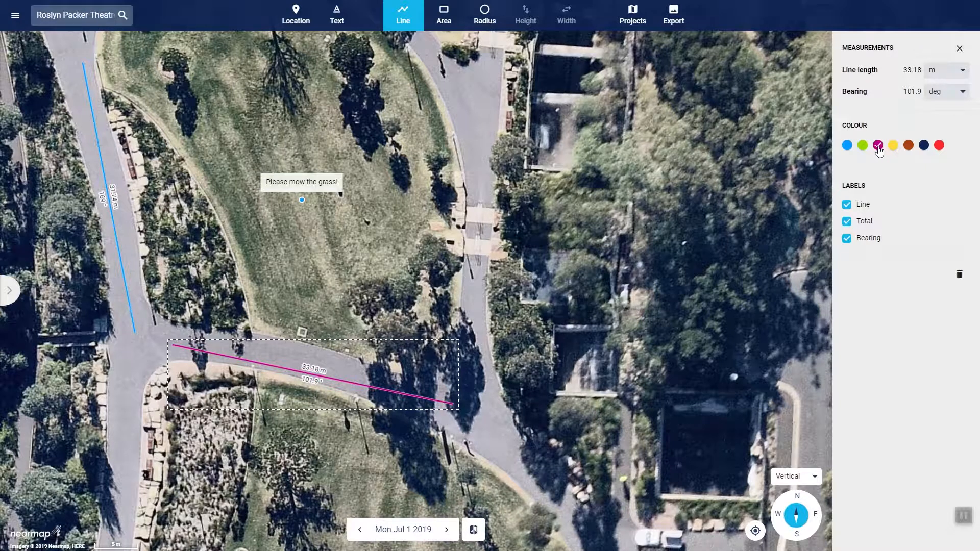
pyautogui.click(847, 206)
pyautogui.click(845, 227)
pyautogui.click(848, 239)
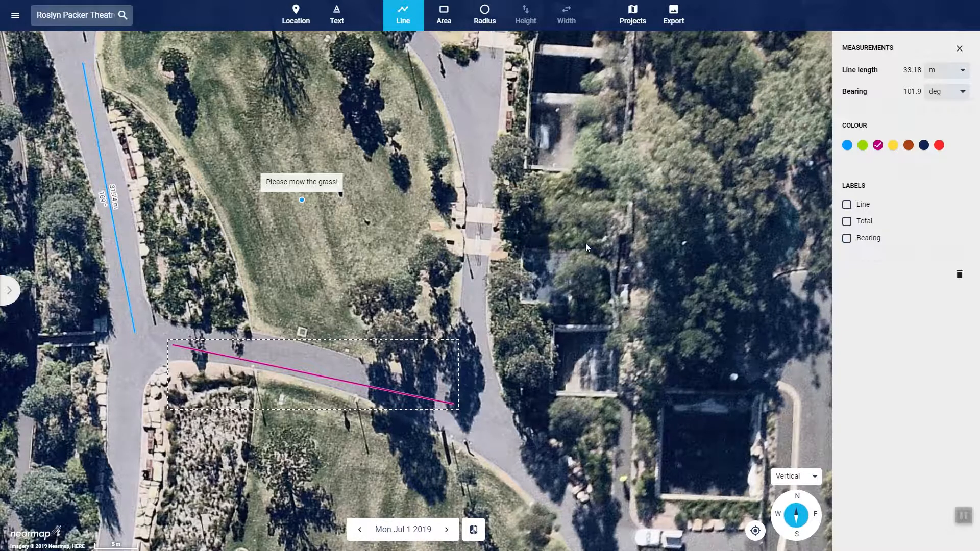
# Draw a three-segment measurement line about 36 m long down the path east of the lawn
pyautogui.moveTo(464, 172); pyautogui.dragTo(456, 320)
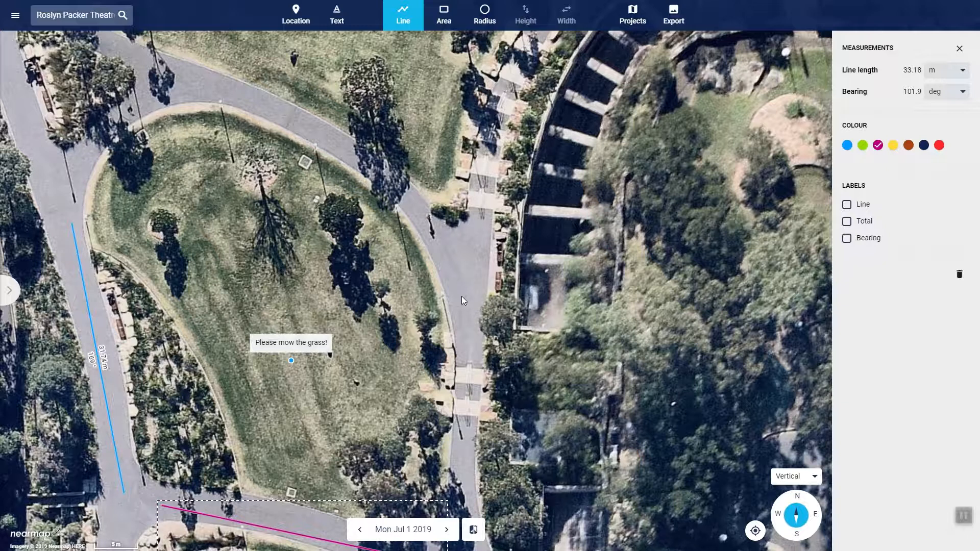
pyautogui.click(516, 75)
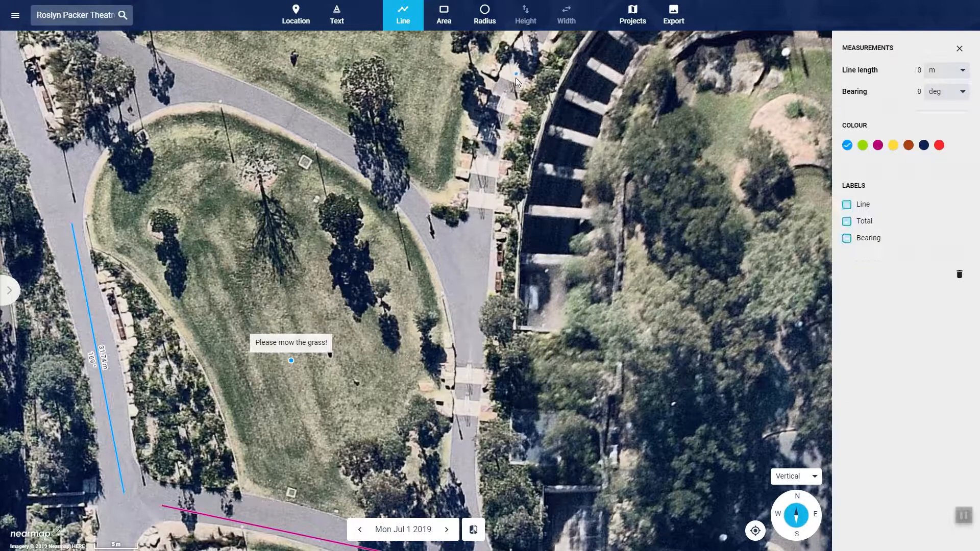
pyautogui.click(482, 190)
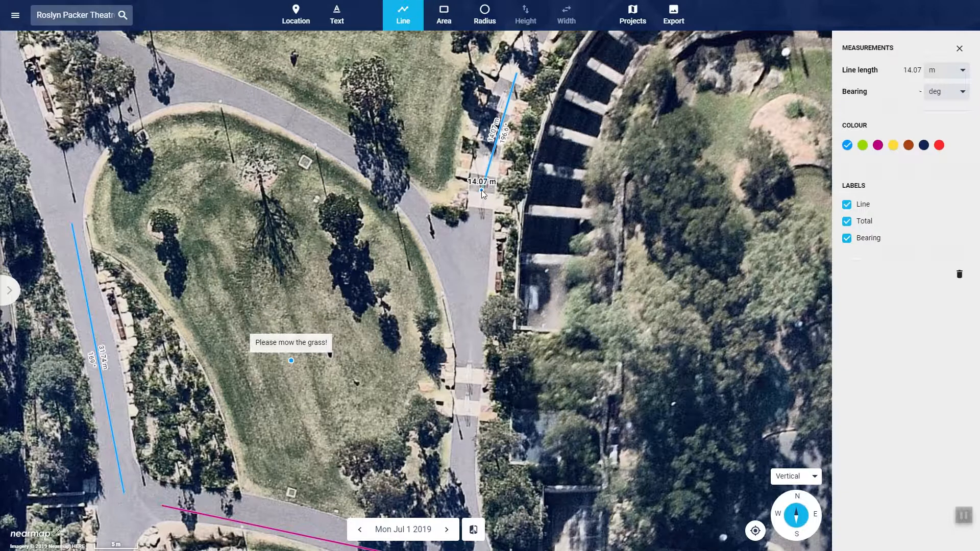
pyautogui.click(475, 288)
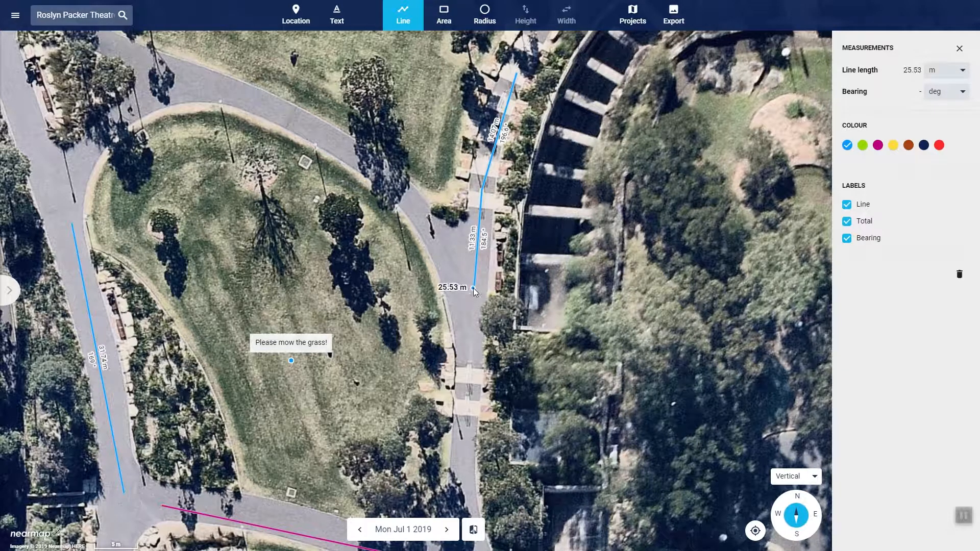
pyautogui.doubleClick(470, 384)
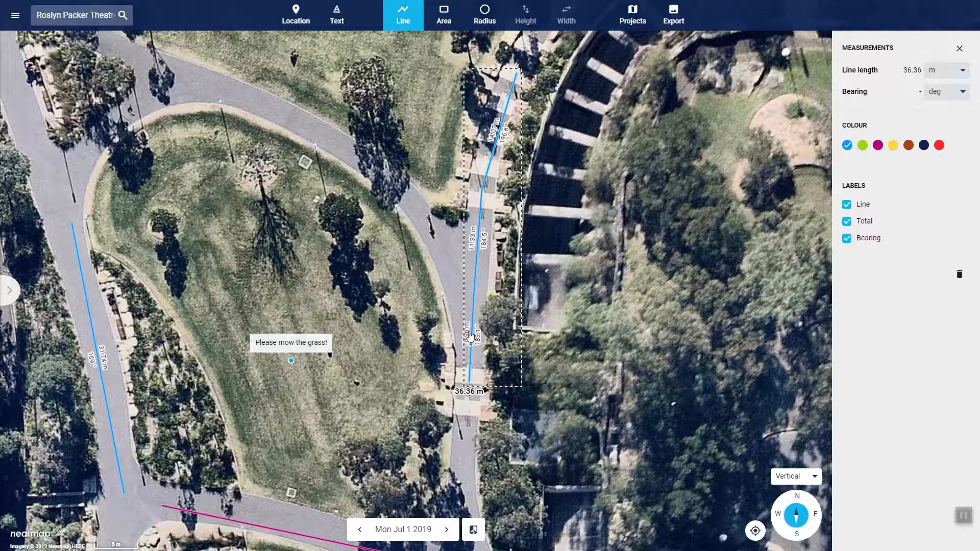
# Insert a vertex in the eastern line's middle segment, and pull a vertex from its southern segment onto the lawn, removing it again
pyautogui.click(477, 225)
pyautogui.click(475, 224)
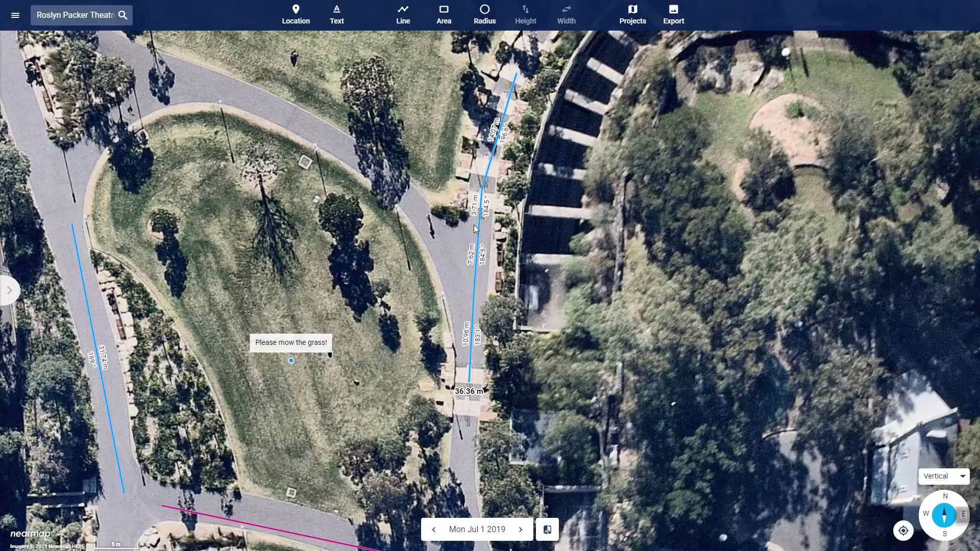
pyautogui.click(478, 260)
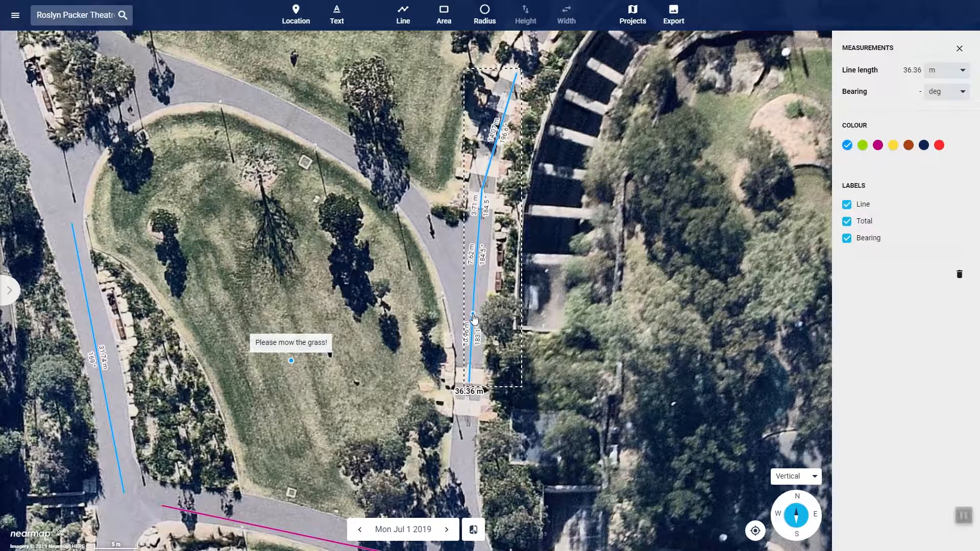
pyautogui.moveTo(473, 318); pyautogui.dragTo(403, 266)
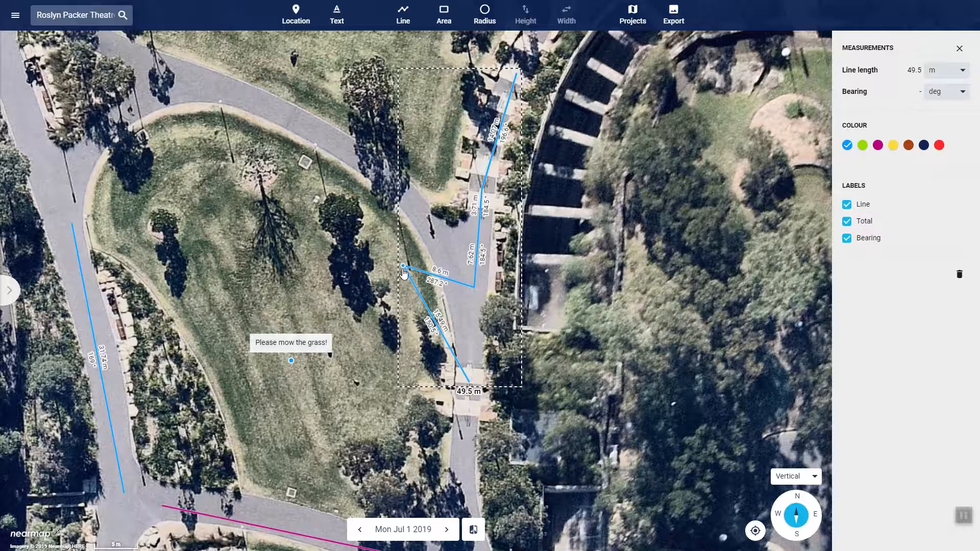
pyautogui.click(403, 266)
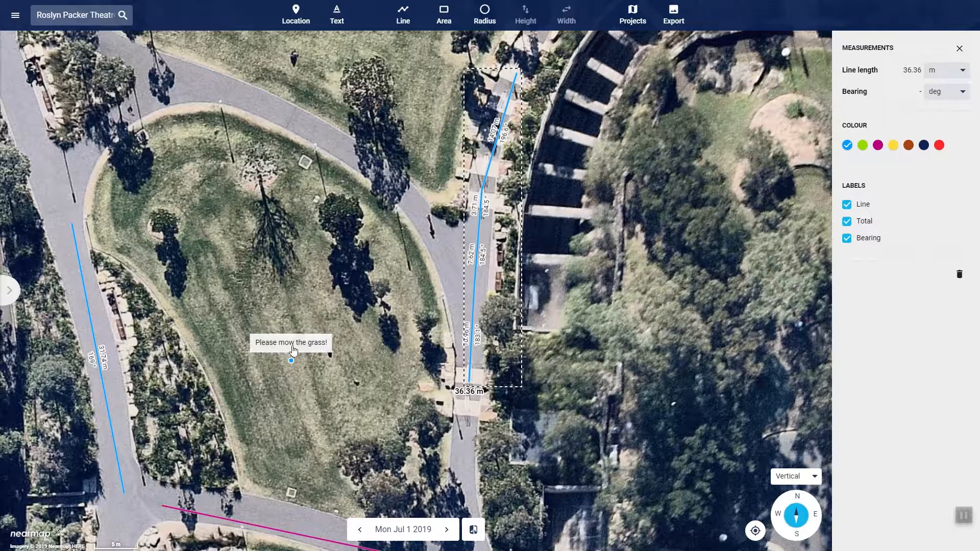
# Draw an area polygon of about 6287 m² around the large lawn south of the magenta line, following the surrounding footpaths
pyautogui.scroll(-2, 294, 351)
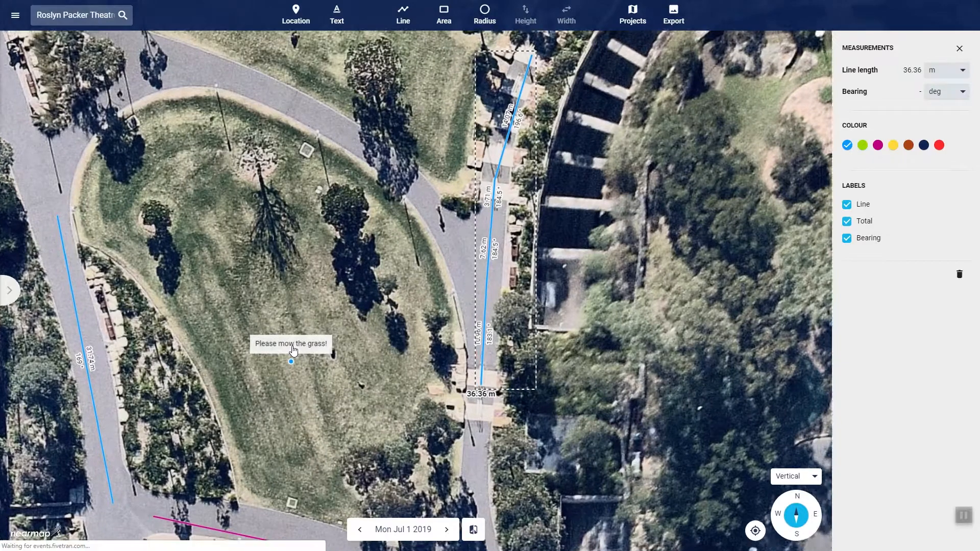
pyautogui.scroll(-2, 294, 351)
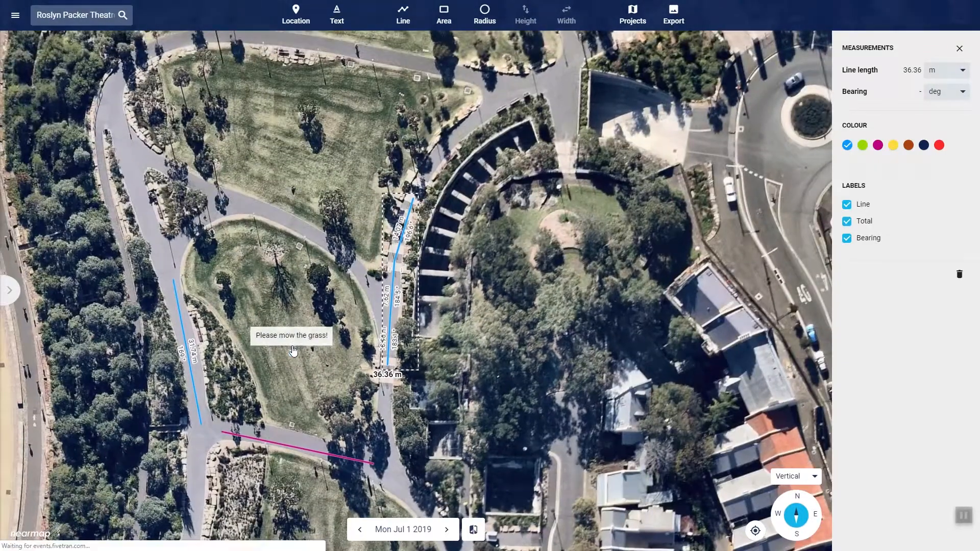
pyautogui.scroll(-2, 294, 351)
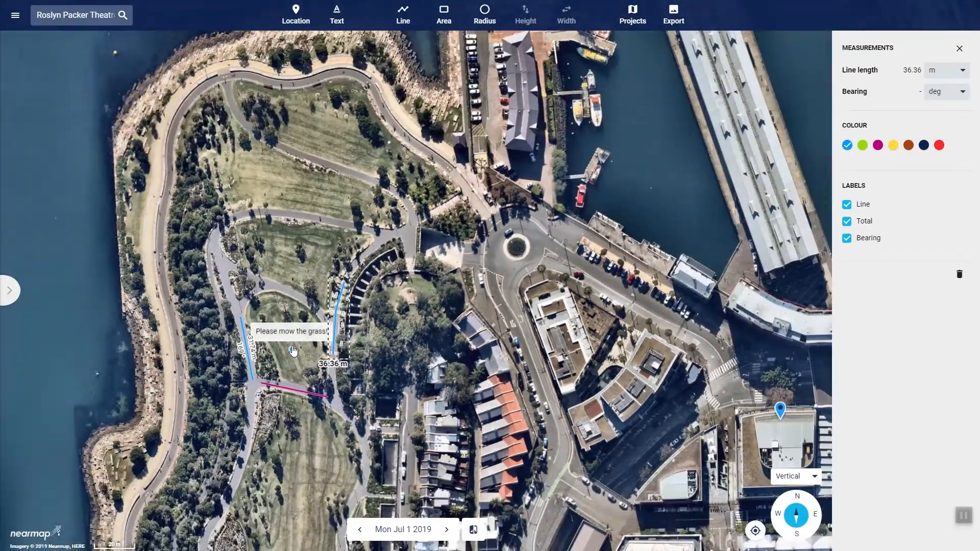
pyautogui.moveTo(304, 478); pyautogui.dragTo(321, 217)
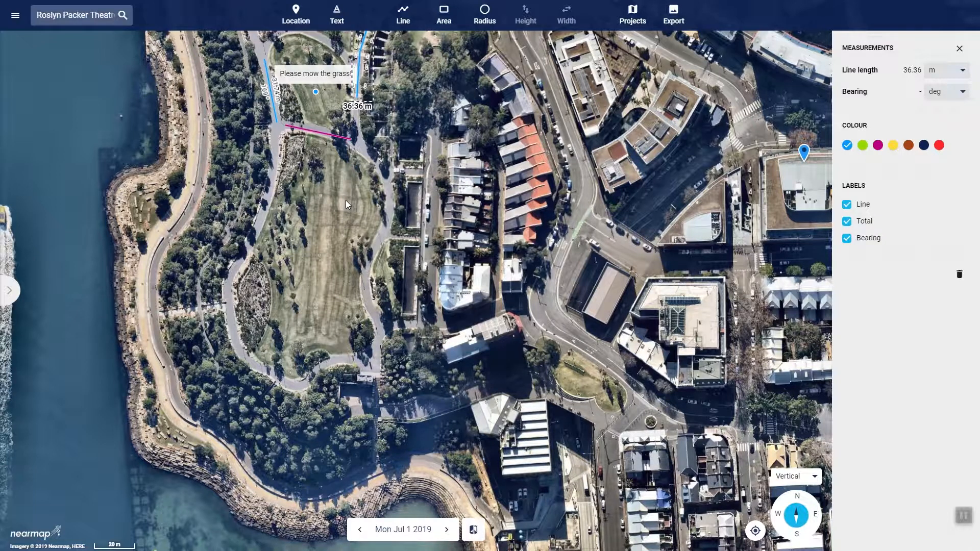
pyautogui.click(458, 17)
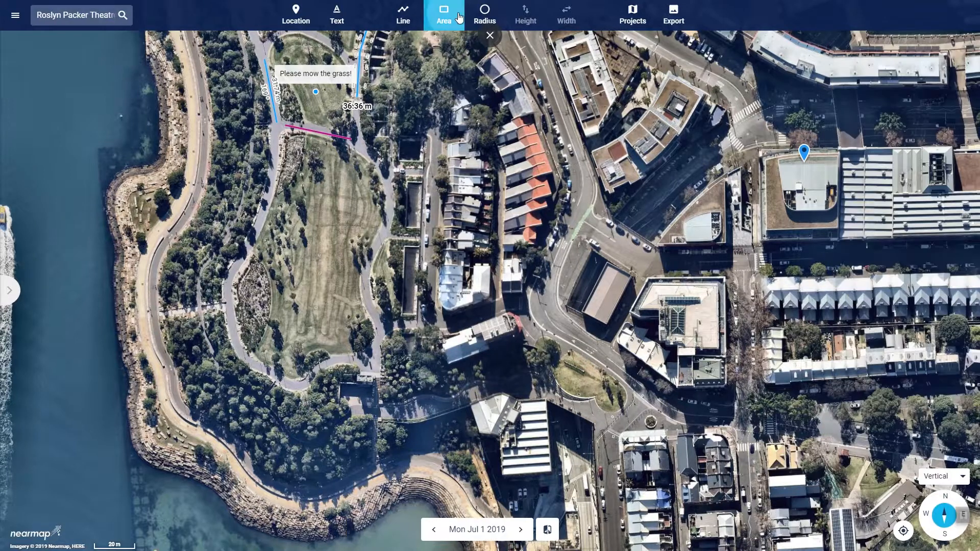
pyautogui.click(284, 132)
pyautogui.click(277, 180)
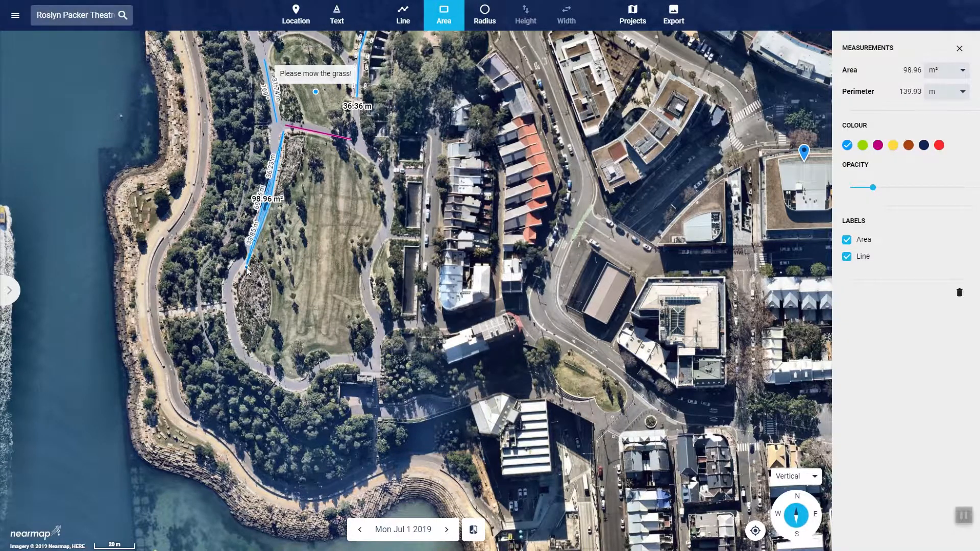
pyautogui.click(235, 284)
pyautogui.click(240, 348)
pyautogui.click(301, 380)
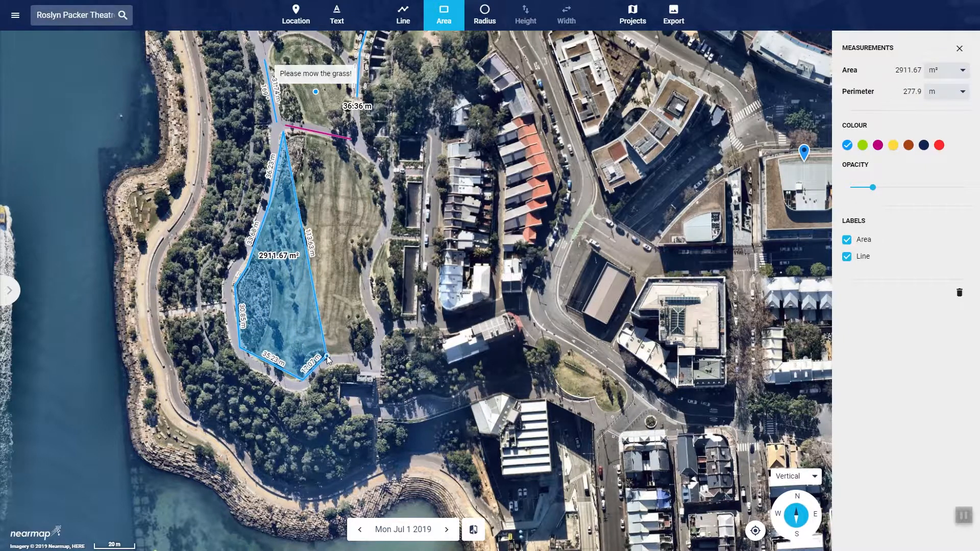
pyautogui.click(327, 357)
pyautogui.click(373, 348)
pyautogui.click(375, 328)
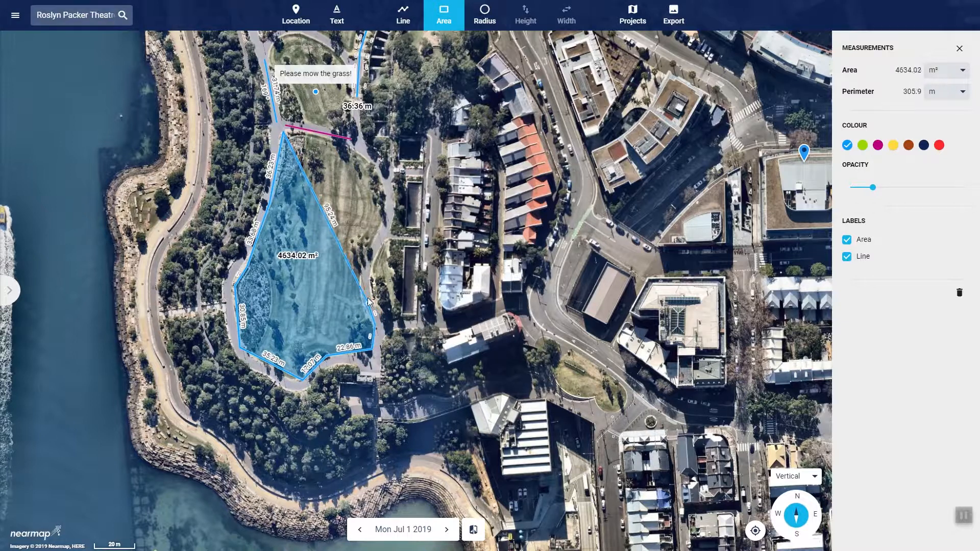
pyautogui.click(354, 268)
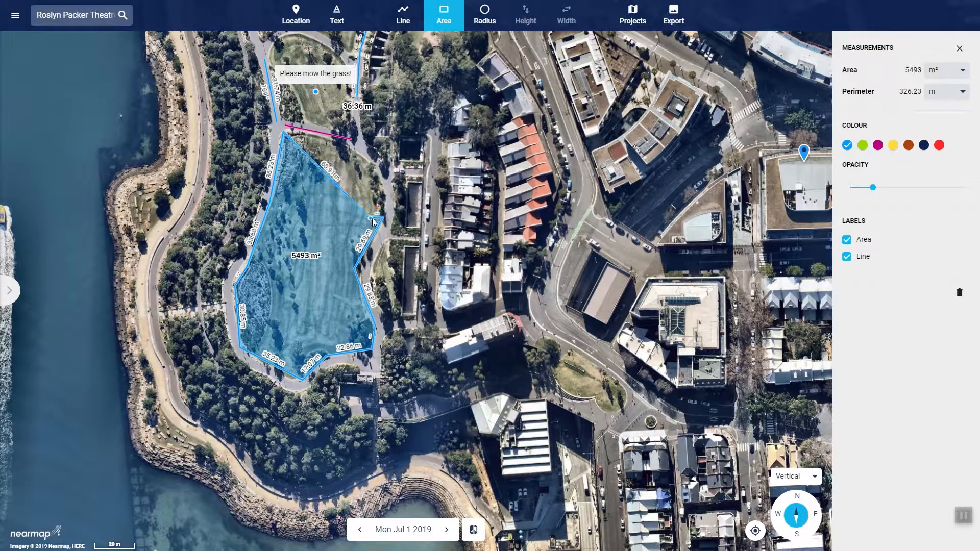
pyautogui.click(377, 166)
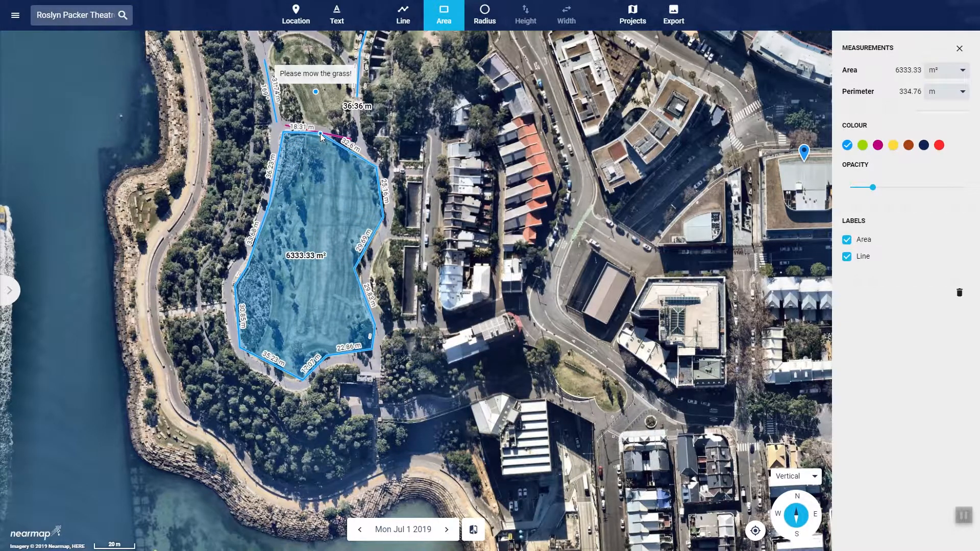
pyautogui.doubleClick(317, 136)
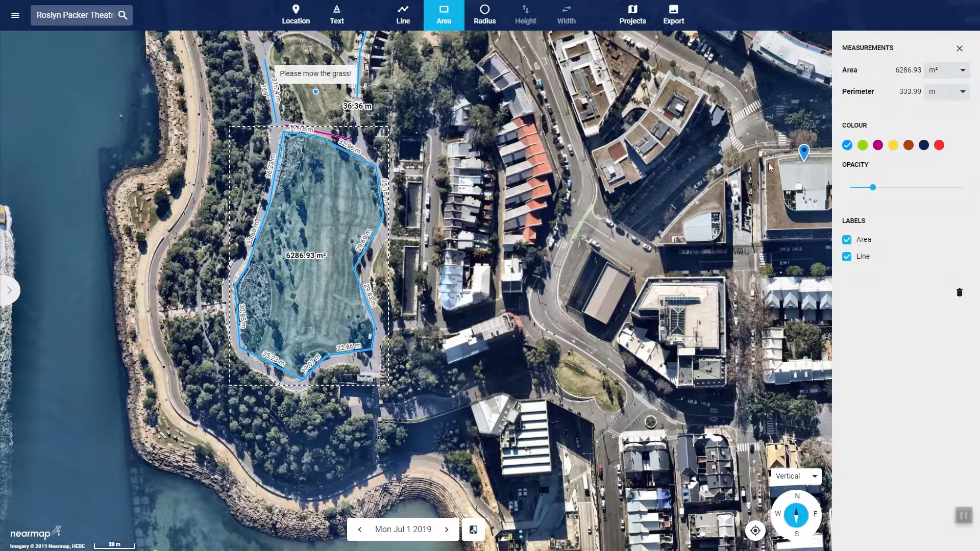
# Colour the lawn area magenta and try full fill opacity before reducing it to fully transparent
pyautogui.click(878, 145)
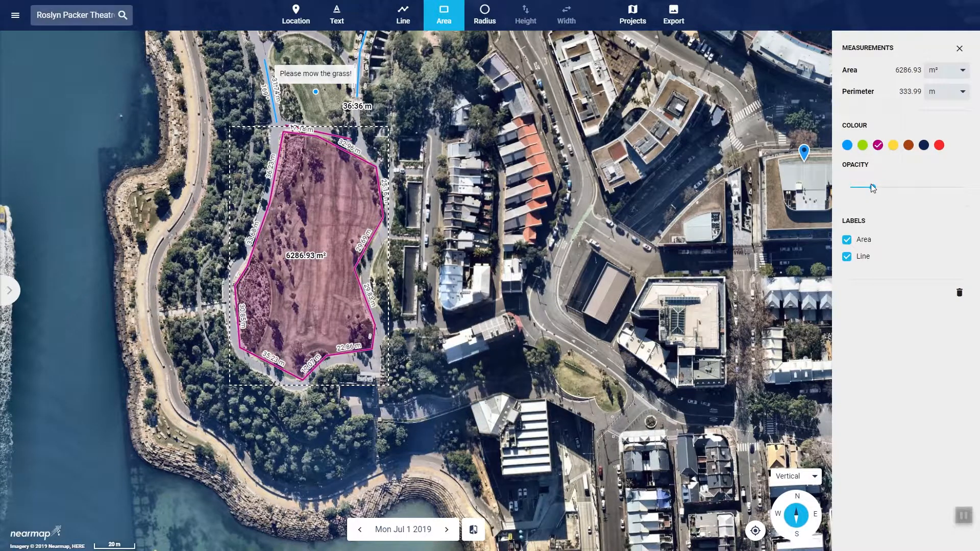
pyautogui.moveTo(872, 187); pyautogui.dragTo(979, 184)
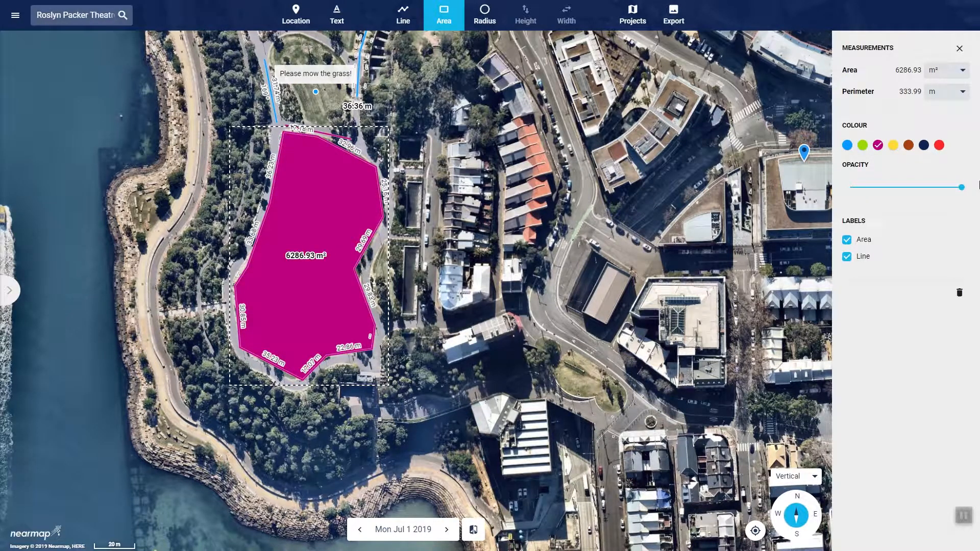
pyautogui.moveTo(961, 187); pyautogui.dragTo(822, 204)
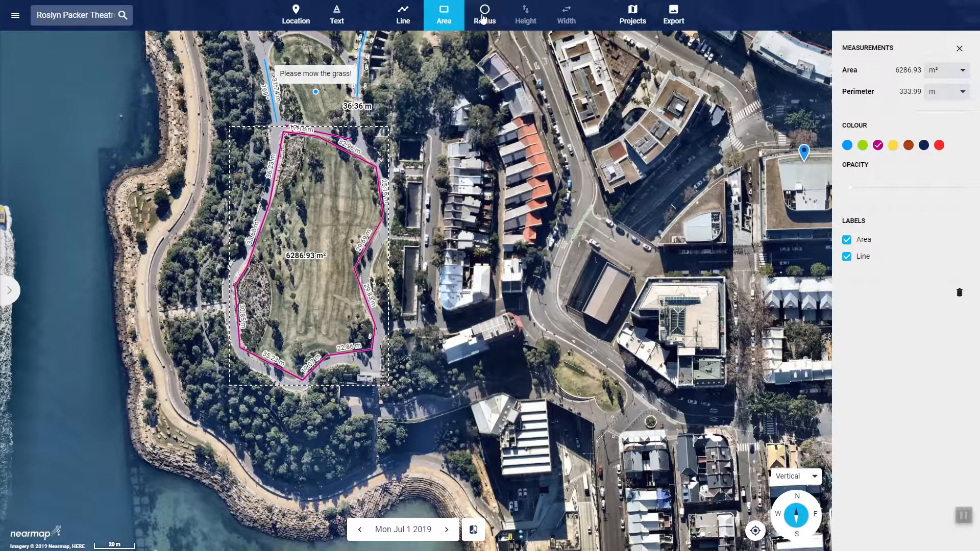
# Draw a radius circle about 4.9 m in radius over the roundabout's planted island and shift it slightly south to centre it
pyautogui.moveTo(595, 117); pyautogui.dragTo(457, 371)
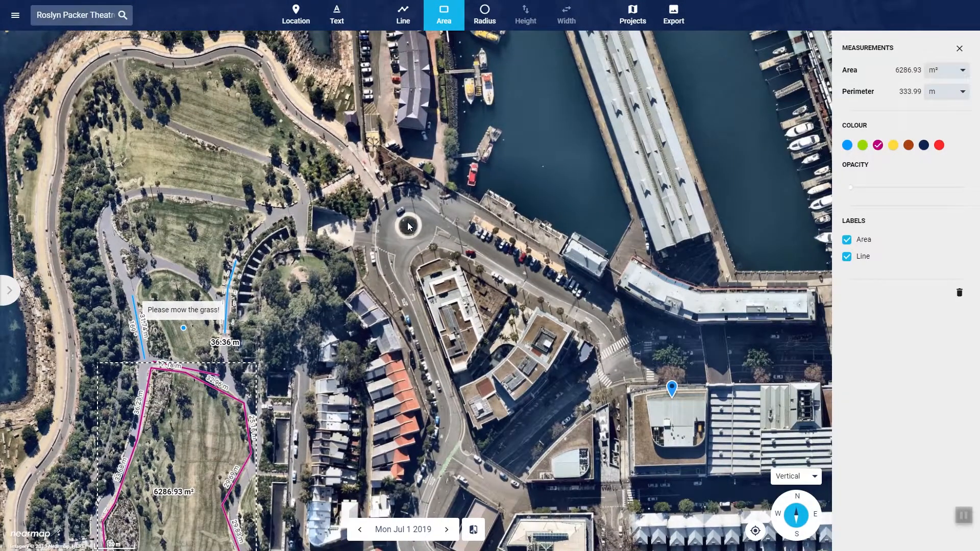
pyautogui.scroll(4, 408, 226)
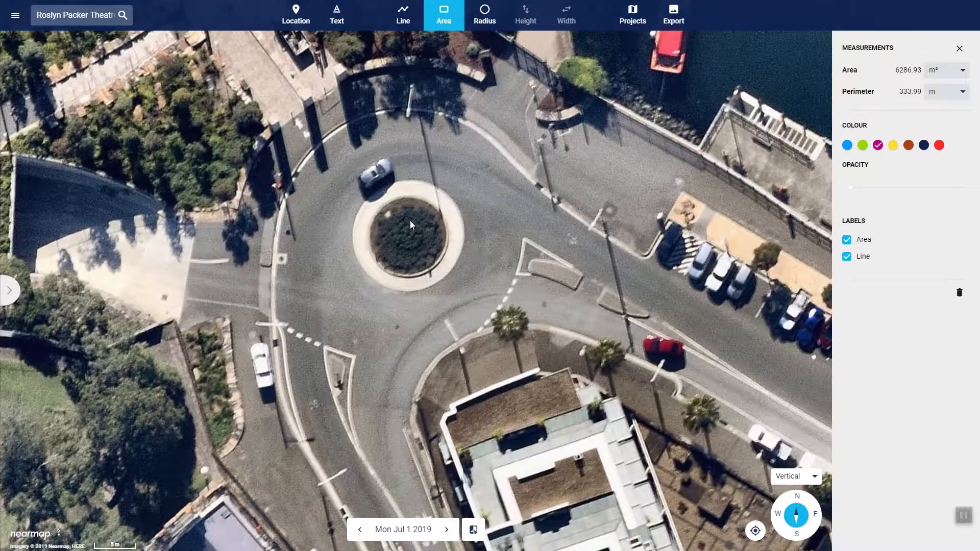
pyautogui.click(487, 14)
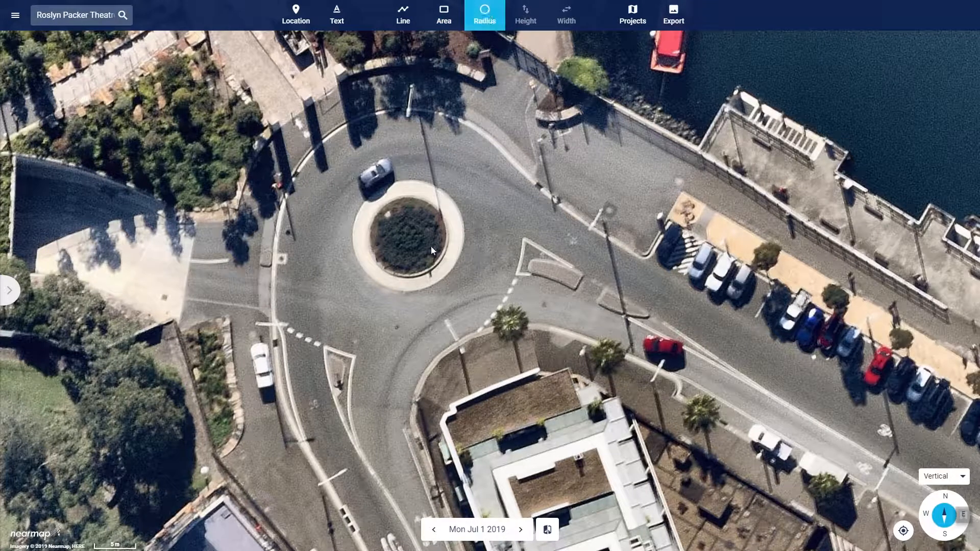
pyautogui.click(408, 233)
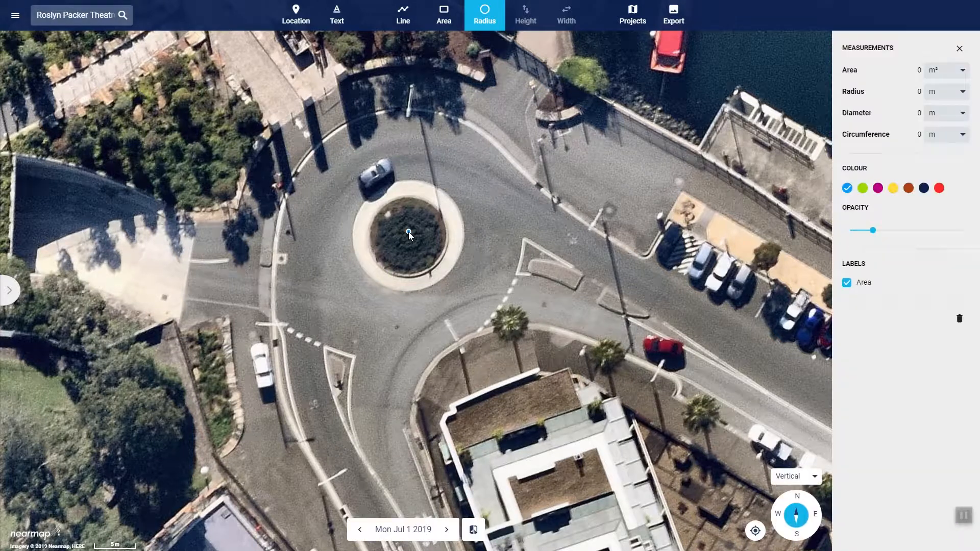
pyautogui.click(427, 268)
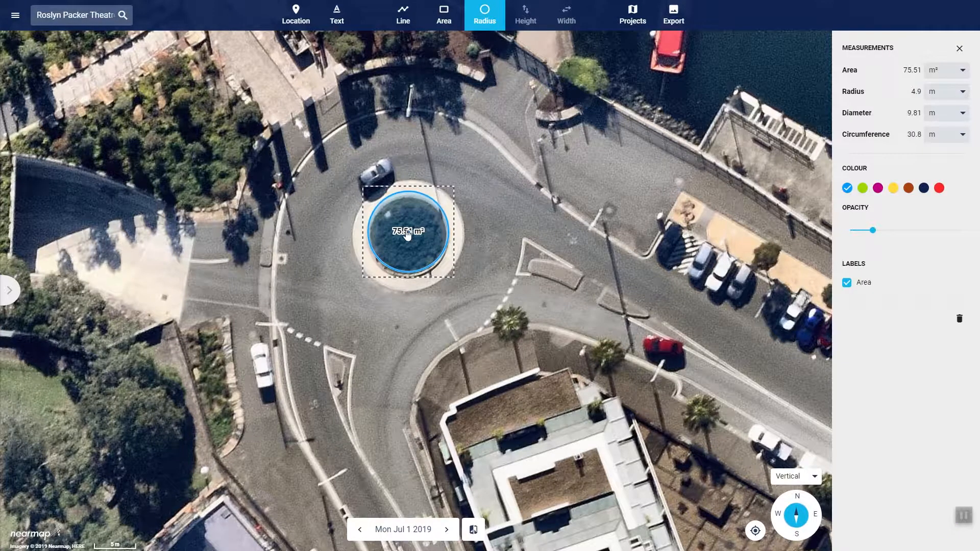
pyautogui.moveTo(407, 234); pyautogui.dragTo(408, 243)
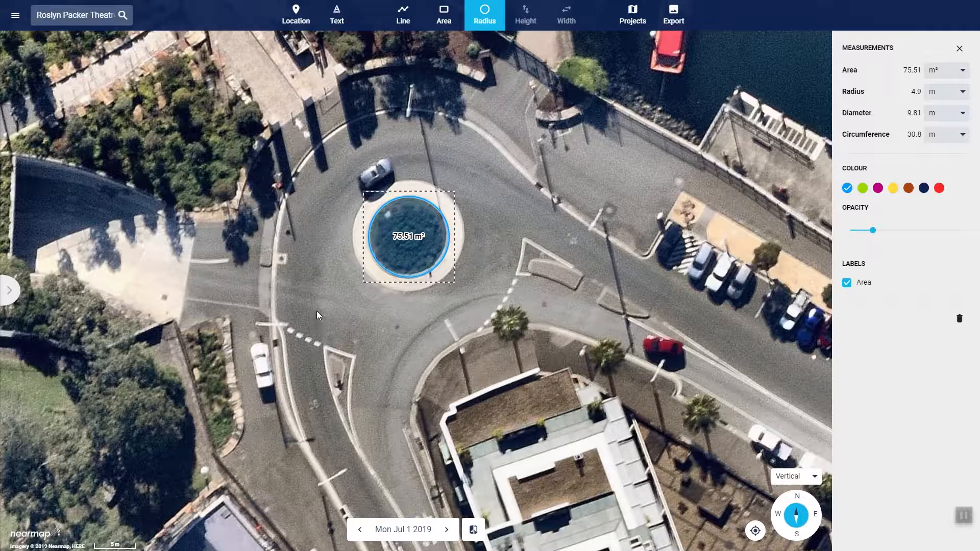
# Draw a second circle about 4.6 m in radius on the road southwest of the roundabout and colour it green
pyautogui.click(286, 302)
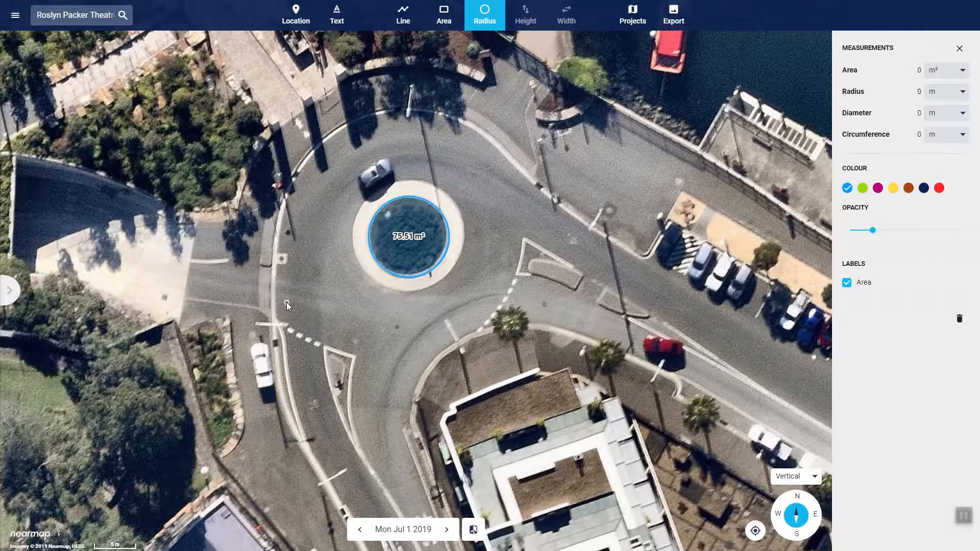
pyautogui.click(314, 329)
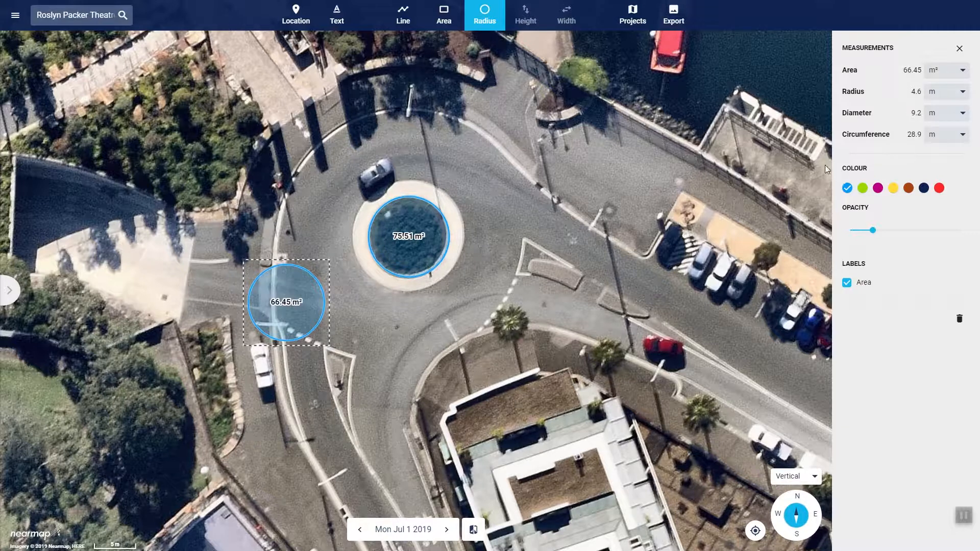
pyautogui.click(862, 188)
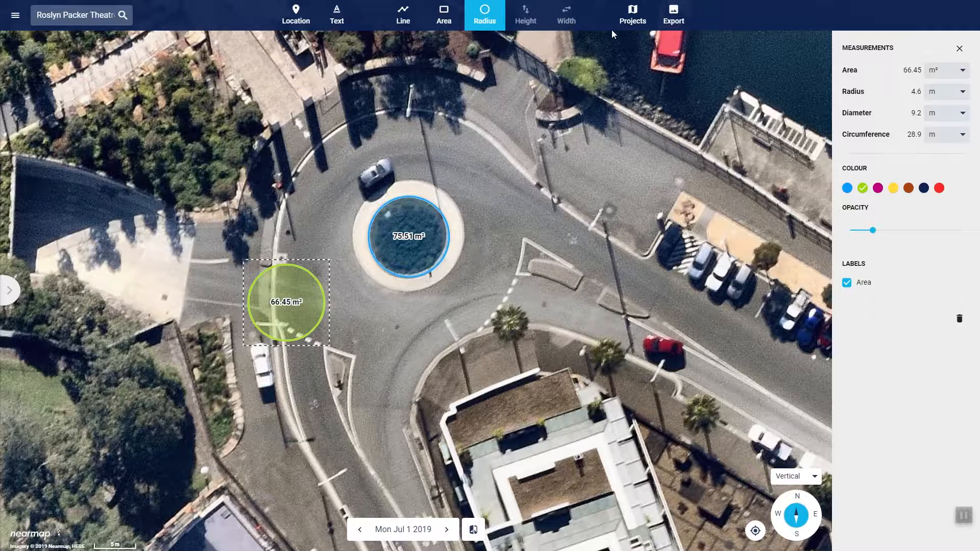
# Create a new project and name it Sydney Navig8 2
pyautogui.click(638, 19)
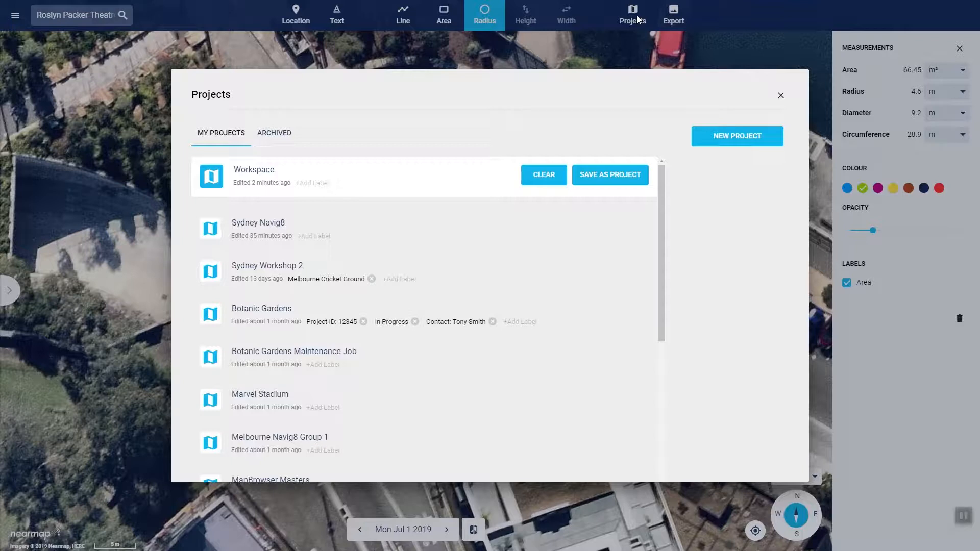
pyautogui.click(713, 142)
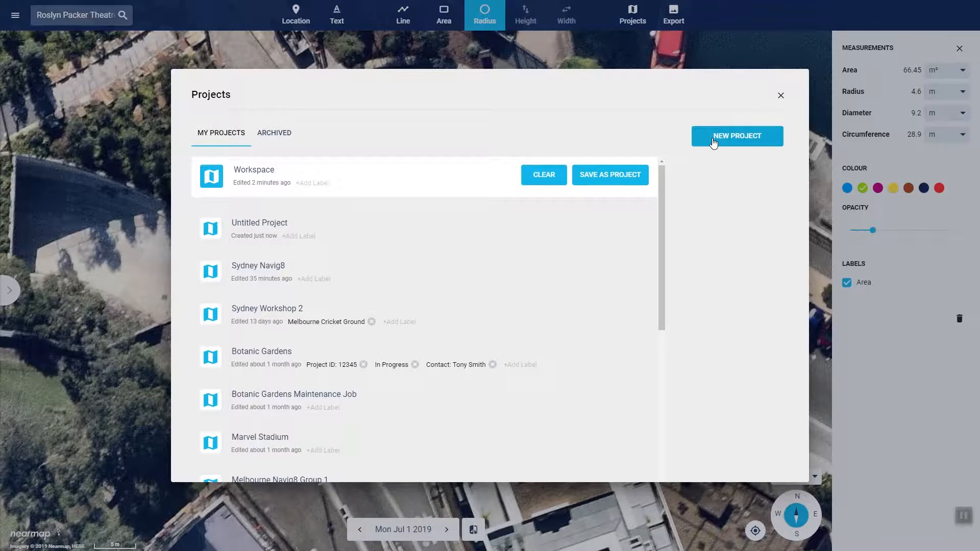
pyautogui.click(278, 225)
pyautogui.doubleClick(276, 223)
pyautogui.doubleClick(275, 225)
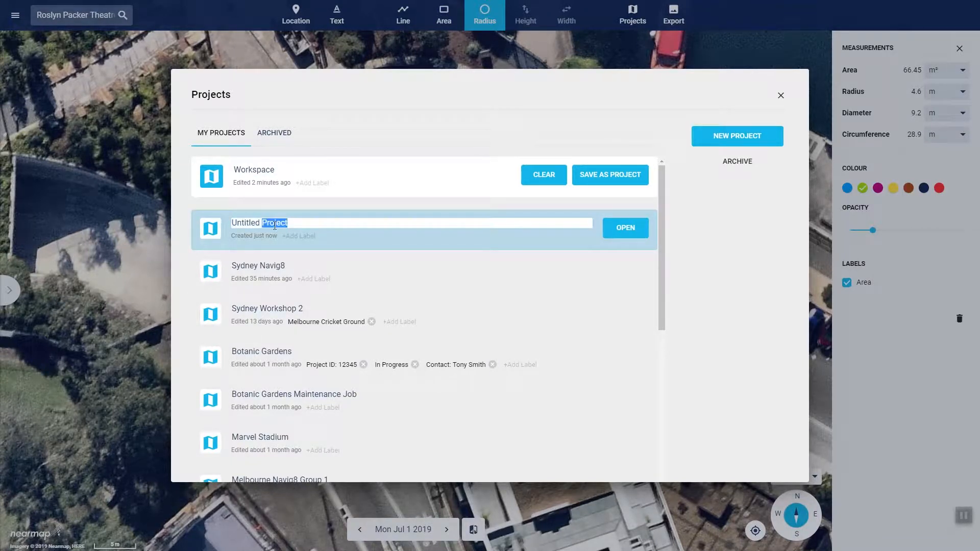
pyautogui.moveTo(288, 225); pyautogui.dragTo(223, 233)
pyautogui.write('Sydney Navig8 2')
pyautogui.press('Return')
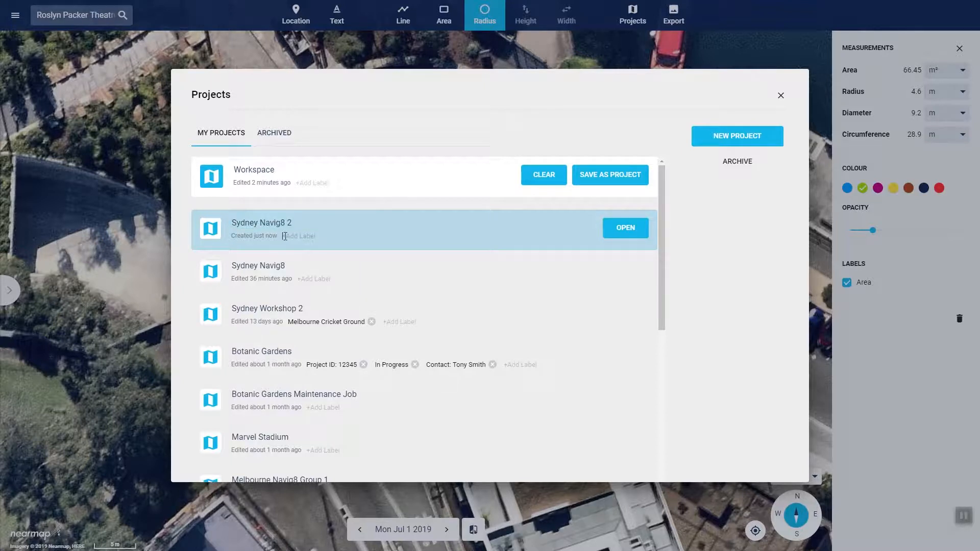
# Add the label New Job to the Sydney Navig8 2 project, then open it with its layers list showing
pyautogui.write('New Job')
pyautogui.press('Return')
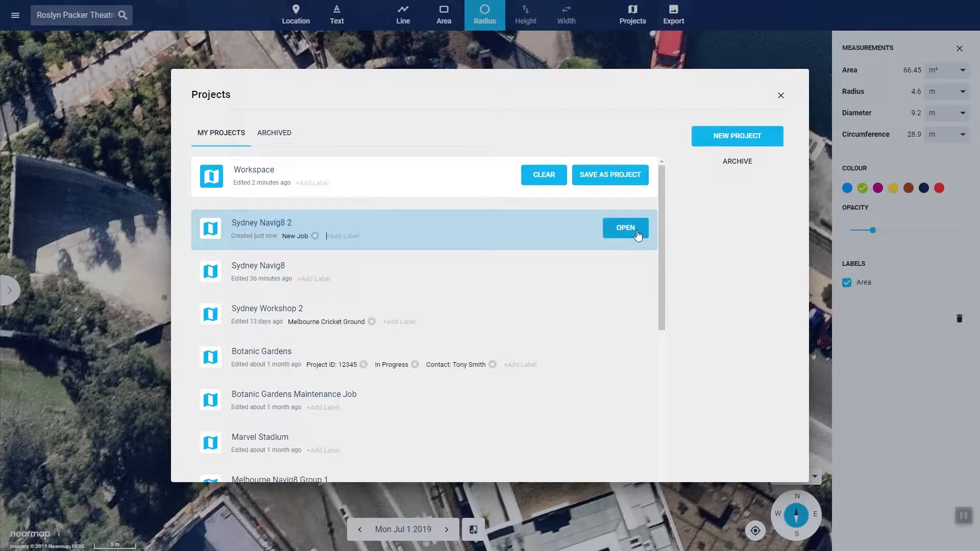
pyautogui.click(636, 231)
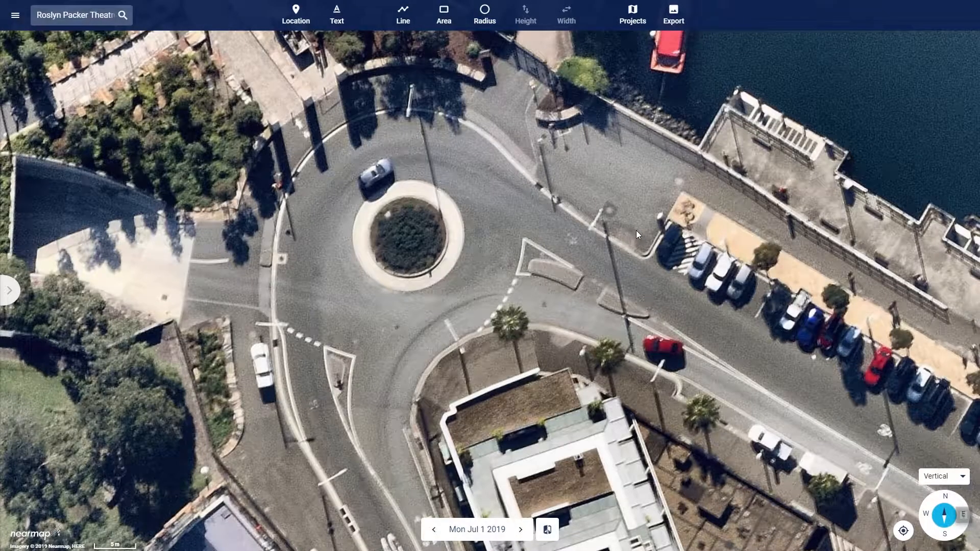
pyautogui.click(11, 293)
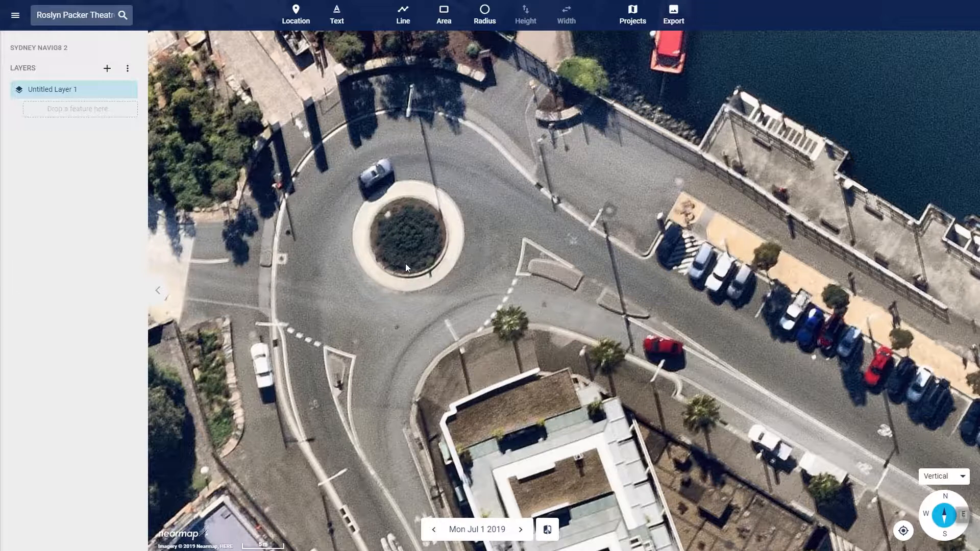
pyautogui.scroll(3, 405, 262)
pyautogui.scroll(-5, 409, 261)
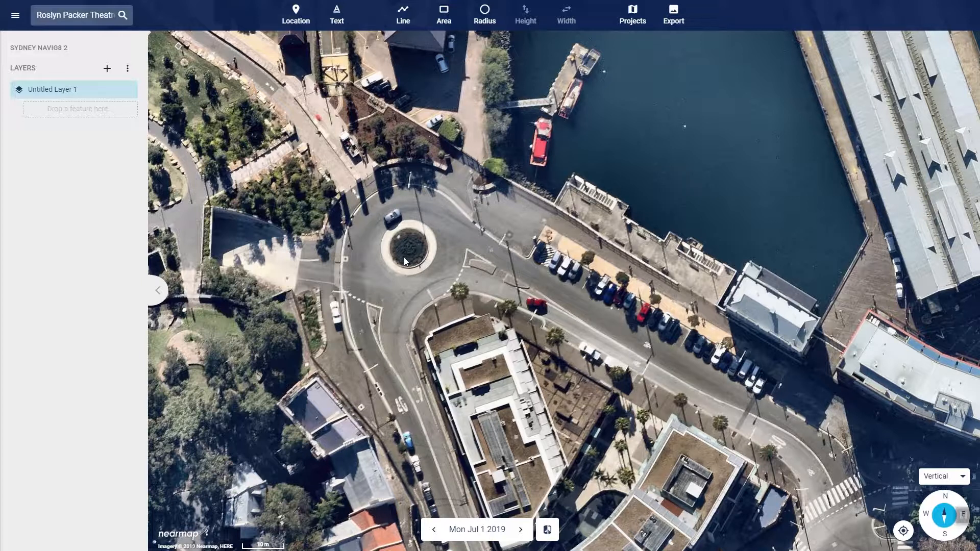
# Open the saved Botanic Gardens project
pyautogui.click(629, 14)
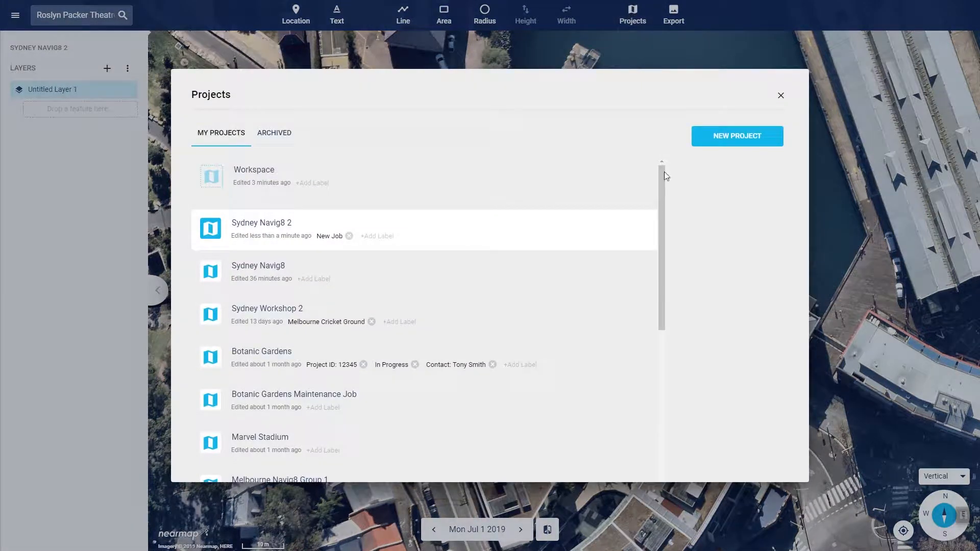
pyautogui.click(633, 356)
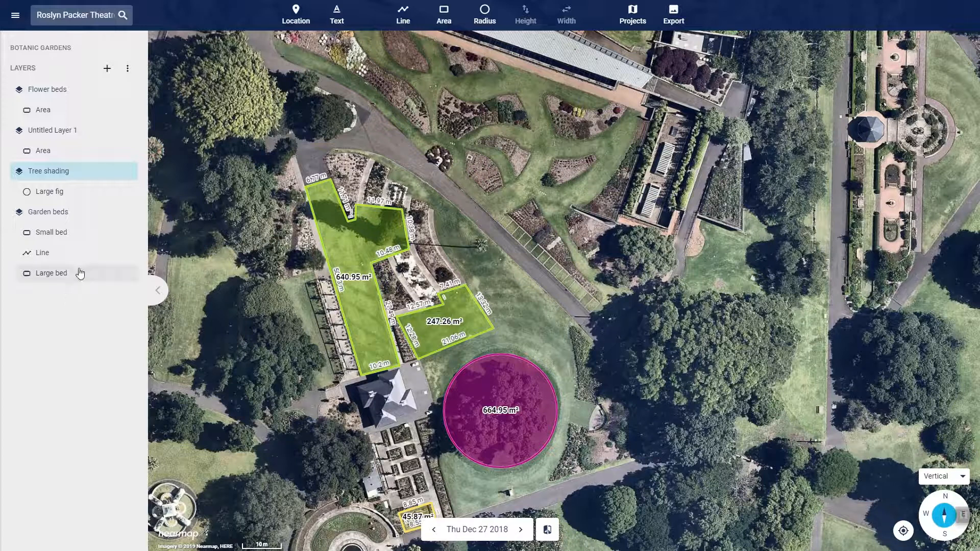
# Hide and show again the Tree shading, Flower beds and Garden beds layers, one at a time
pyautogui.moveTo(114, 173)
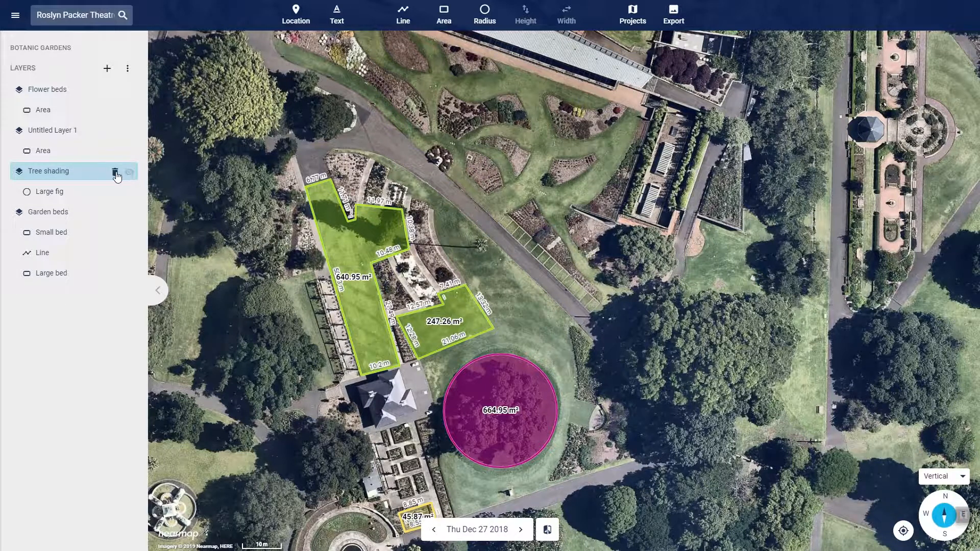
pyautogui.click(129, 172)
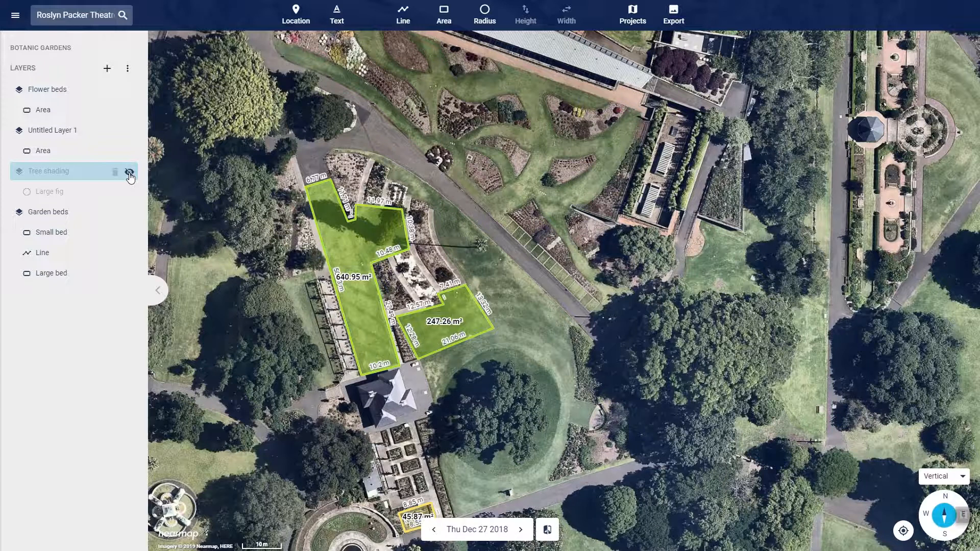
pyautogui.click(129, 173)
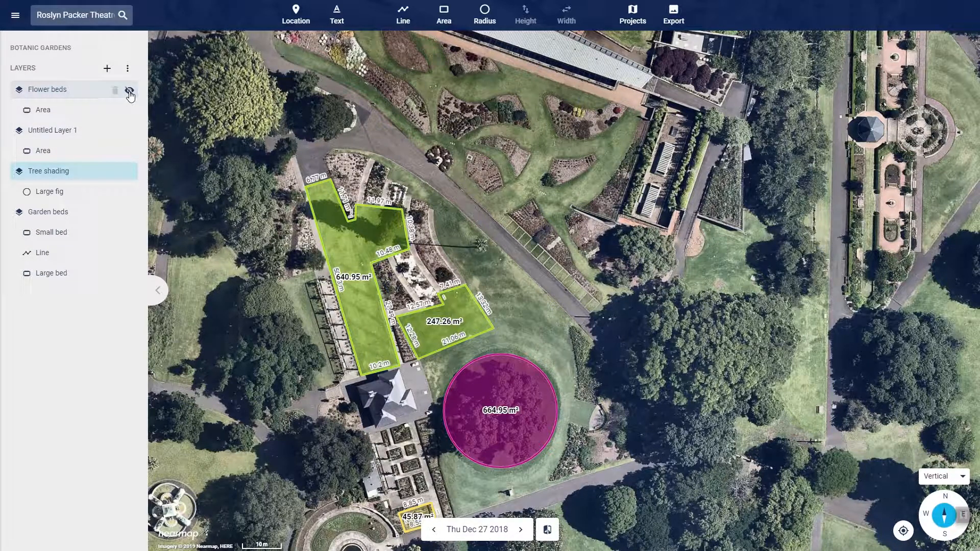
pyautogui.click(130, 91)
pyautogui.click(129, 92)
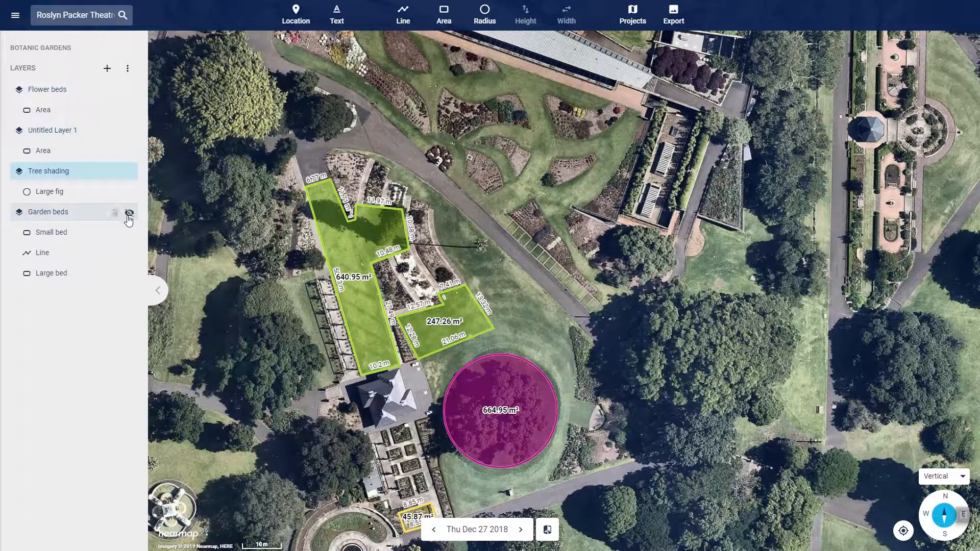
pyautogui.click(129, 215)
pyautogui.click(130, 214)
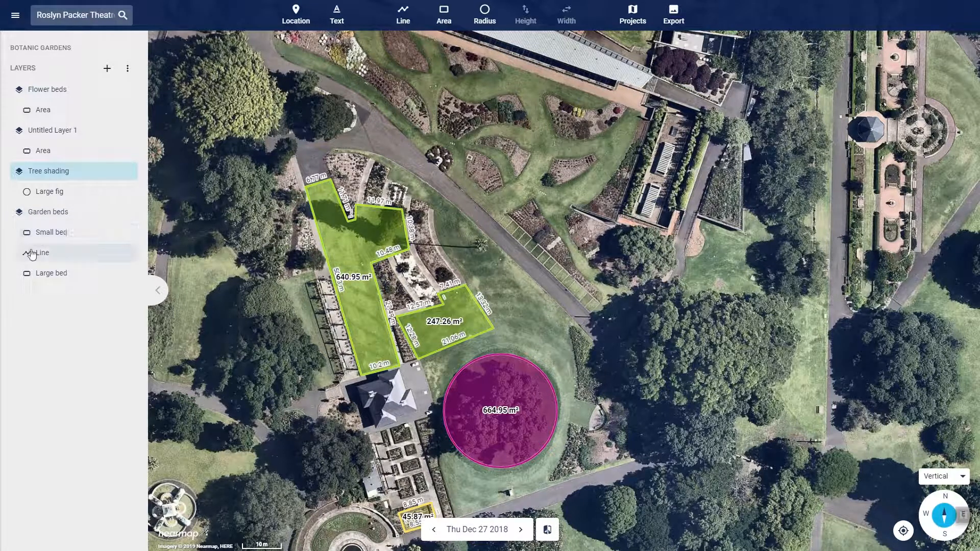
# Move the Line feature from the Garden beds layer into the Tree shading layer and close the Botanic Gardens project
pyautogui.moveTo(30, 252); pyautogui.dragTo(55, 183)
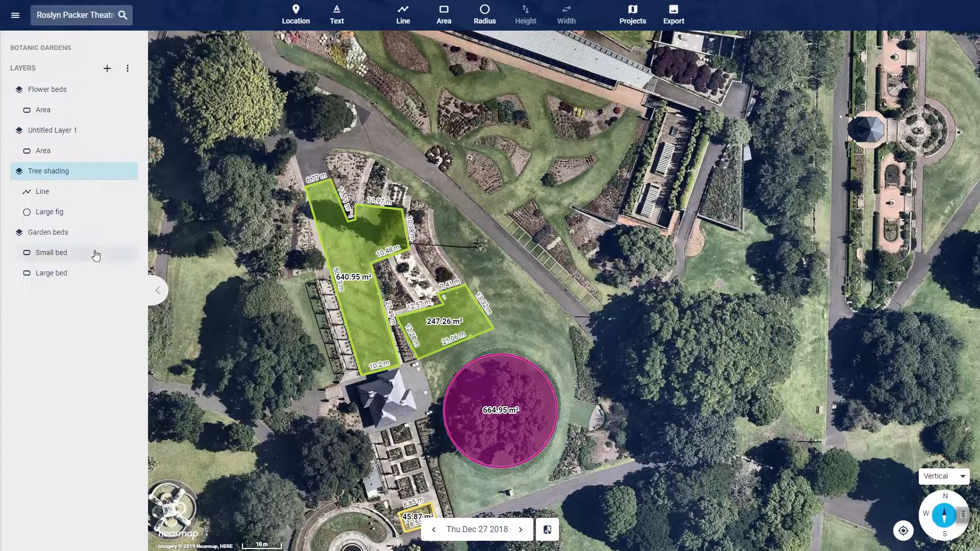
pyautogui.click(641, 15)
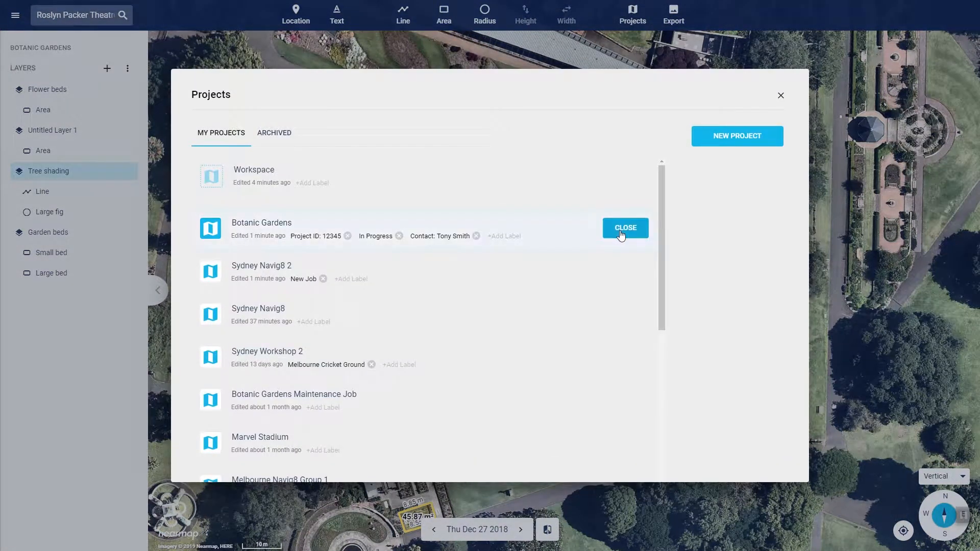
pyautogui.click(625, 229)
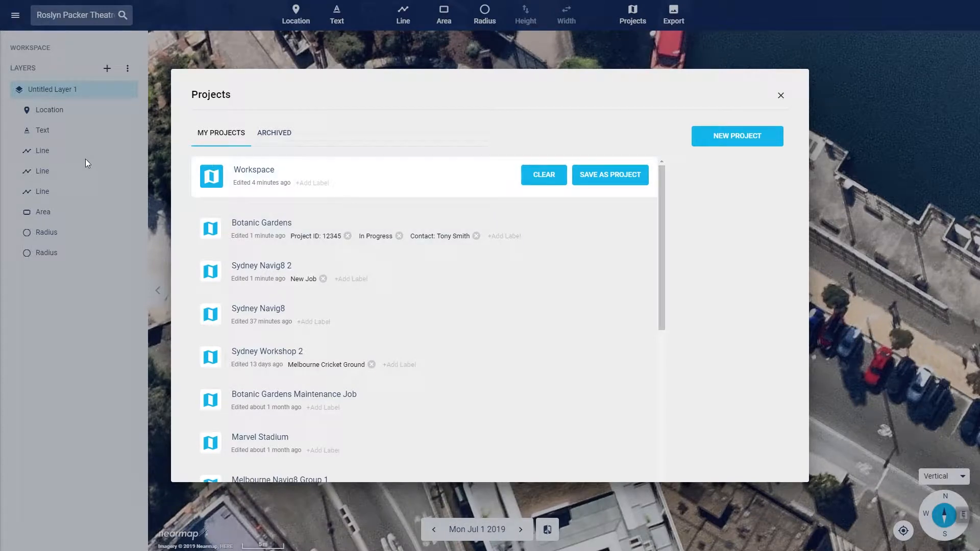
pyautogui.click(782, 98)
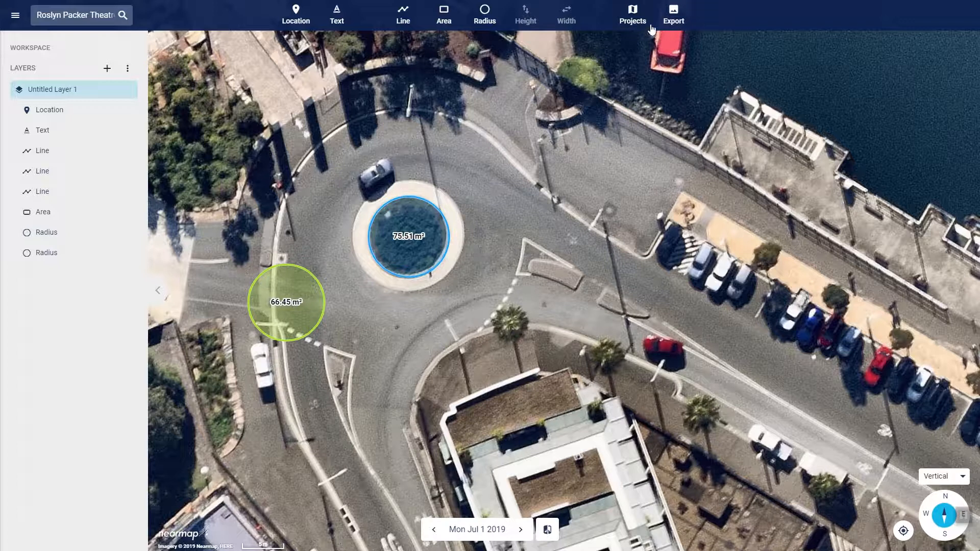
# Review the list of saved projects and collapse the layers list to give the map its full width
pyautogui.click(639, 15)
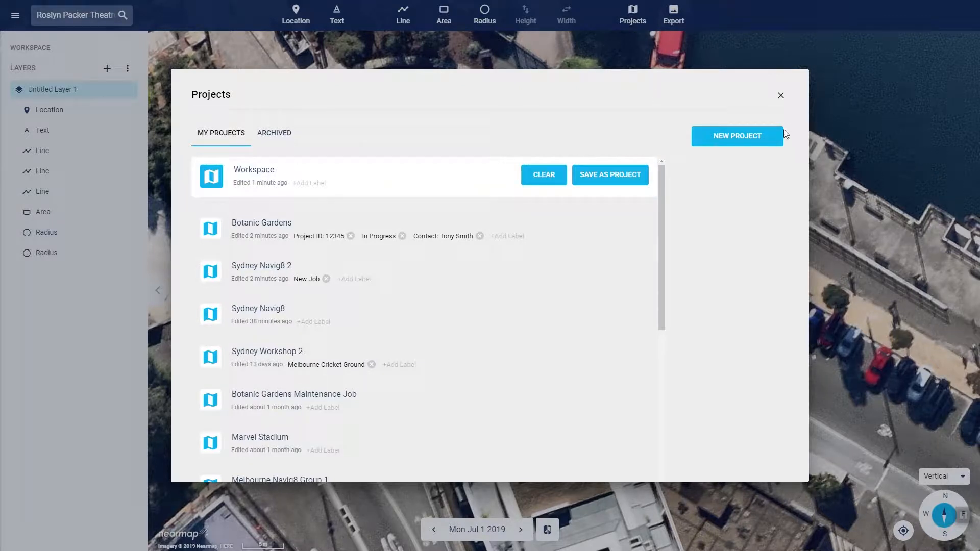
pyautogui.click(782, 94)
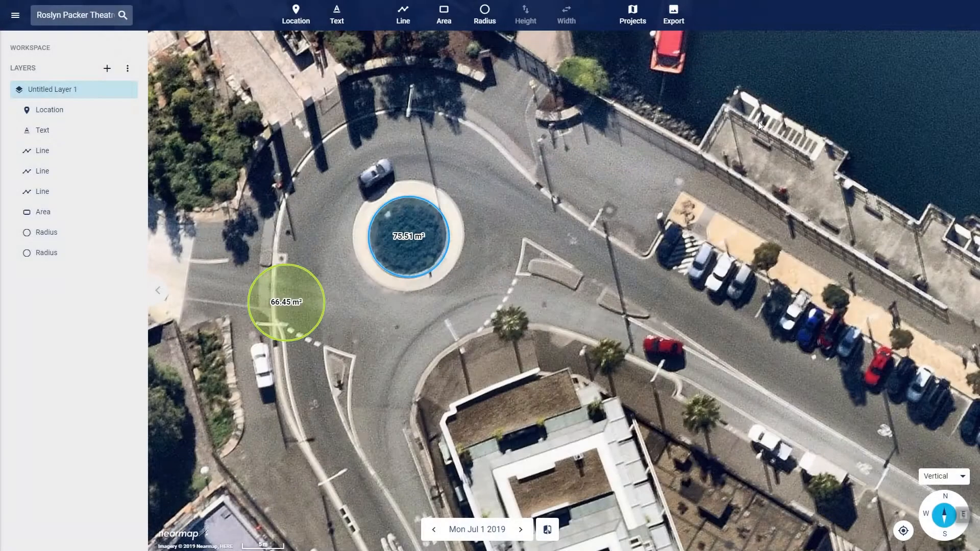
pyautogui.click(158, 291)
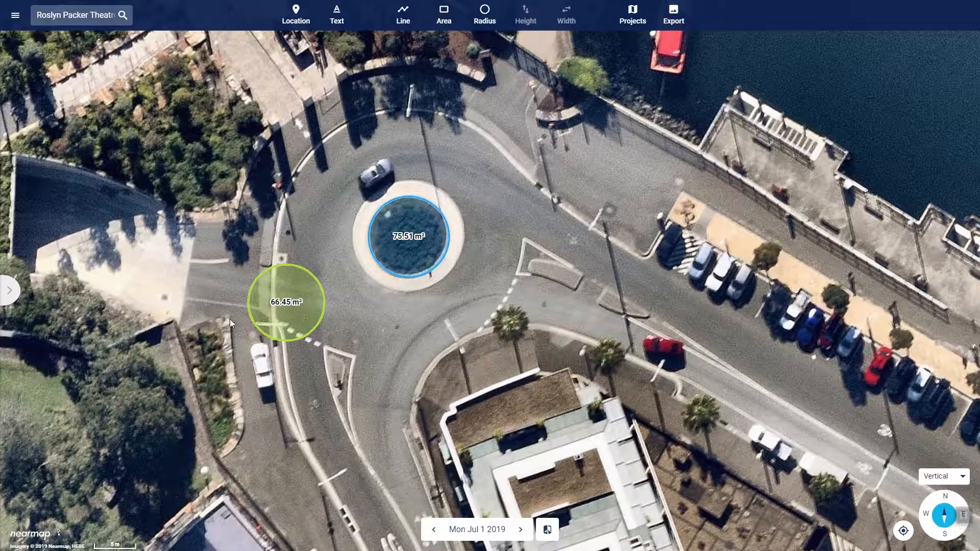
# Switch the map to Panorama imagery and examine the buildings and streets south of the roundabout
pyautogui.click(962, 480)
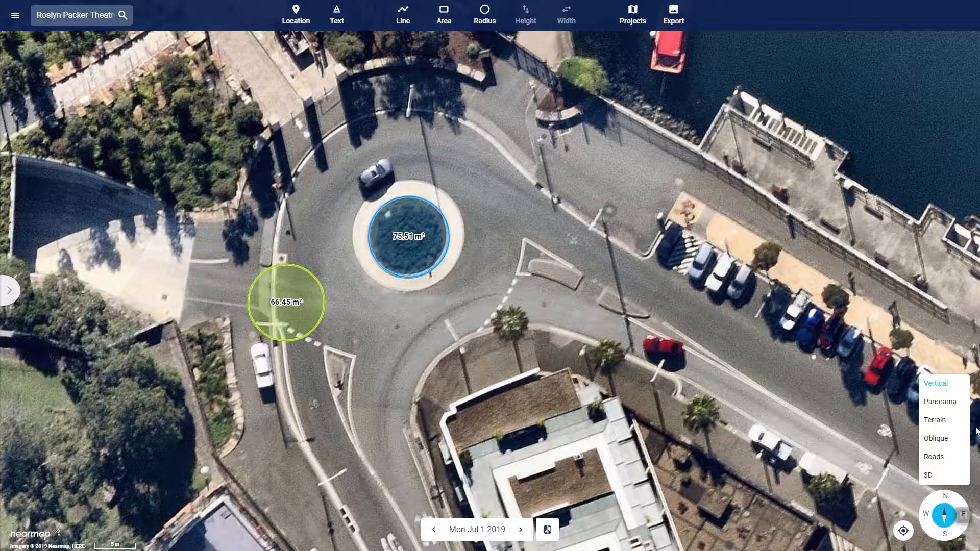
pyautogui.click(939, 402)
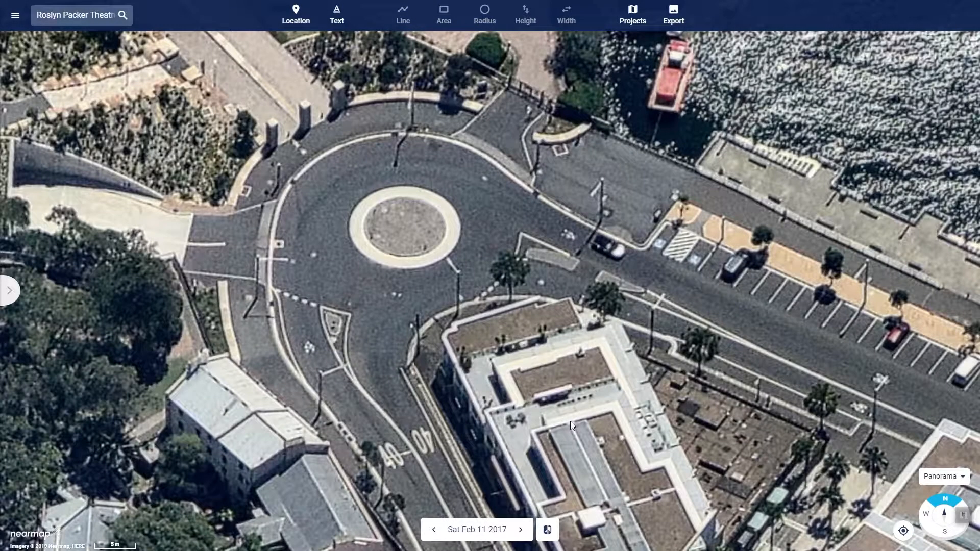
pyautogui.scroll(2, 570, 421)
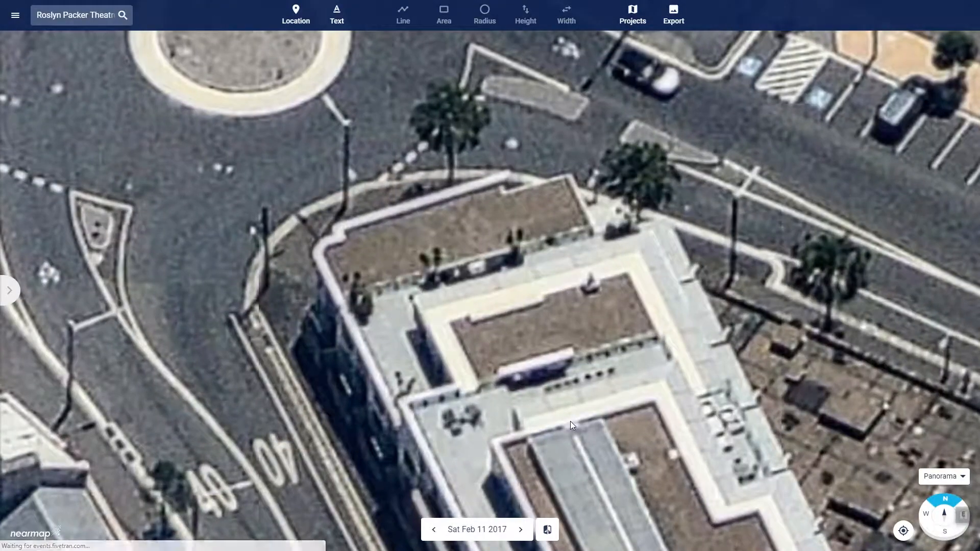
pyautogui.scroll(-3, 571, 421)
pyautogui.moveTo(587, 464); pyautogui.dragTo(494, 213)
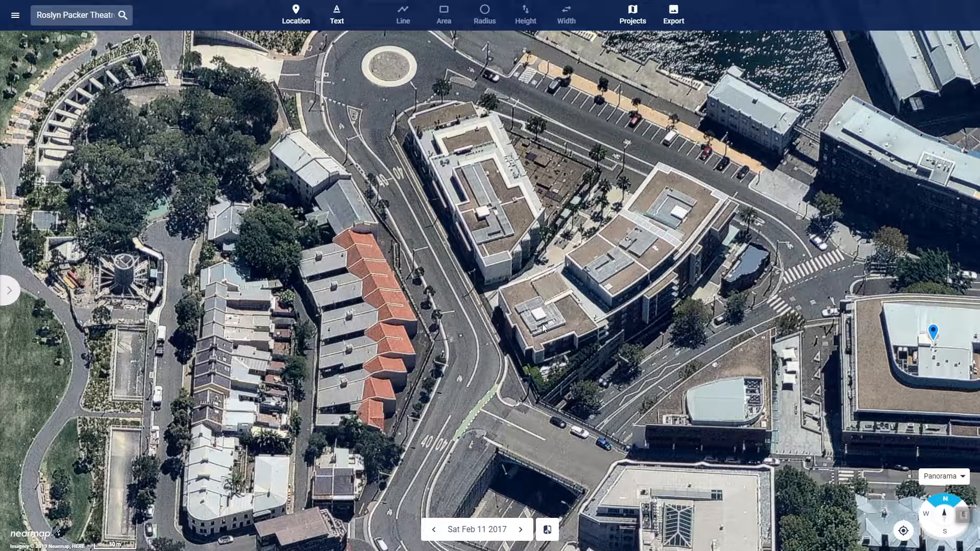
# Switch the map to Oblique imagery and examine the North-East photo from building detail out to its full extent
pyautogui.click(961, 479)
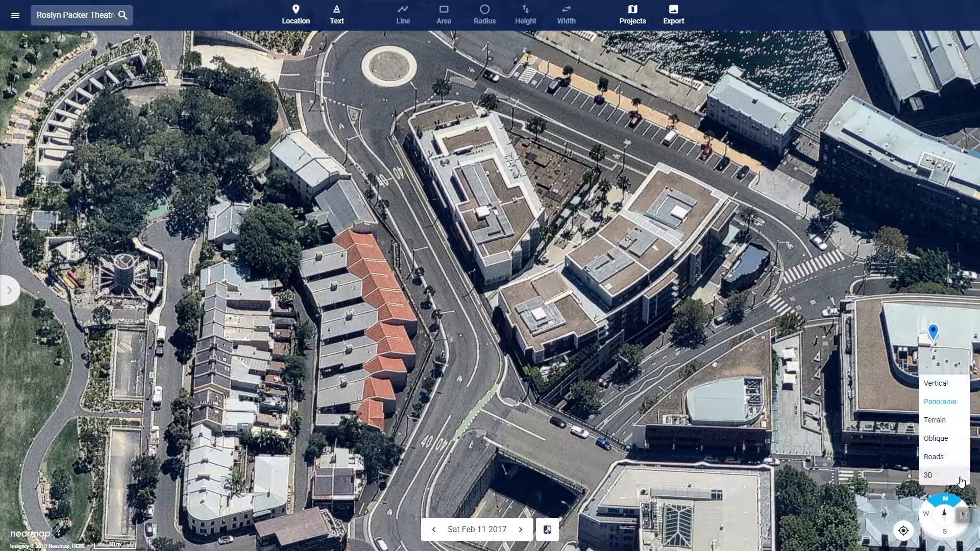
pyautogui.click(943, 442)
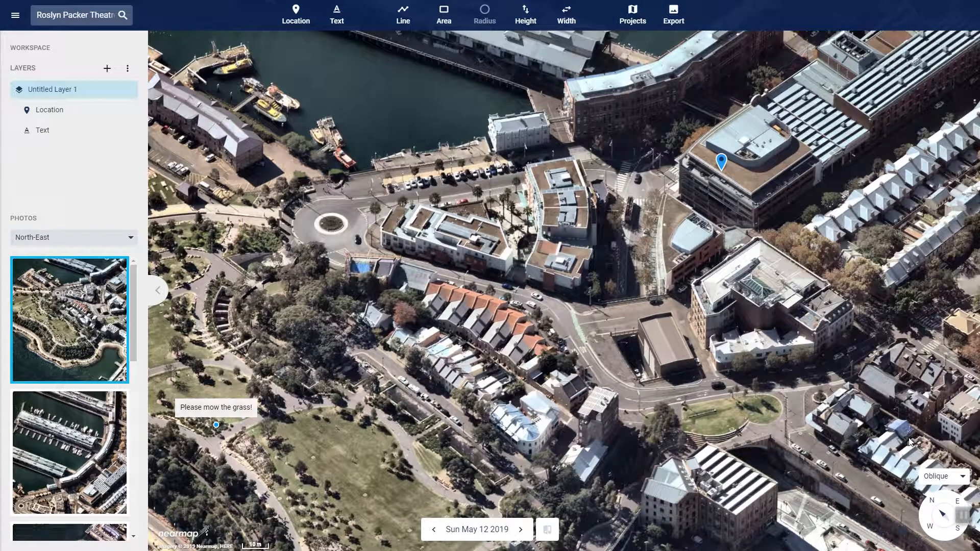
pyautogui.scroll(2, 499, 438)
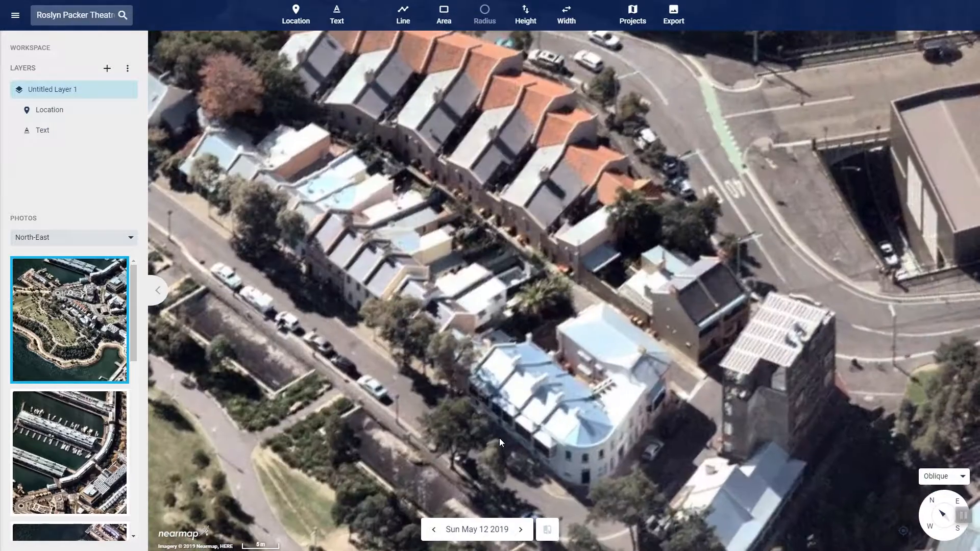
pyautogui.scroll(-4, 499, 438)
pyautogui.scroll(-2, 500, 438)
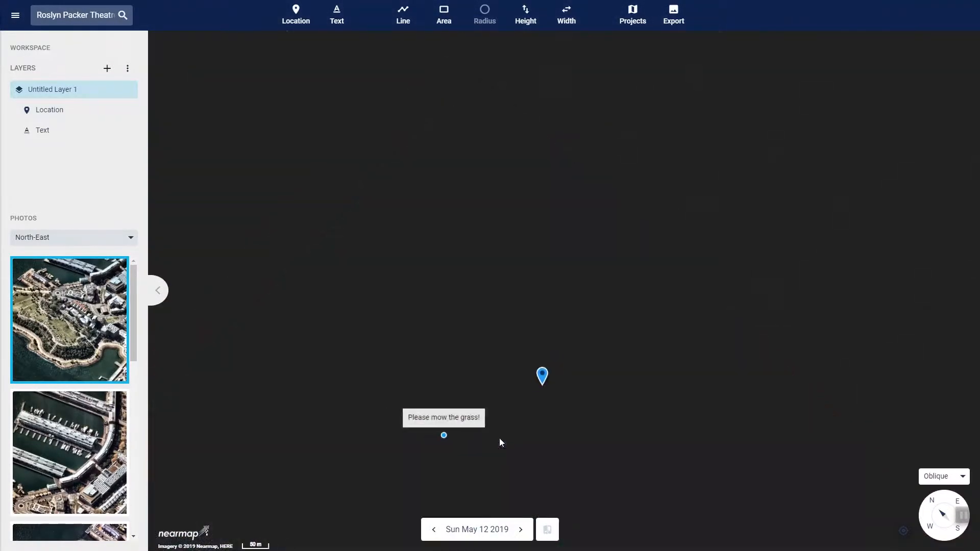
pyautogui.scroll(1, 498, 438)
pyautogui.scroll(1, 498, 438)
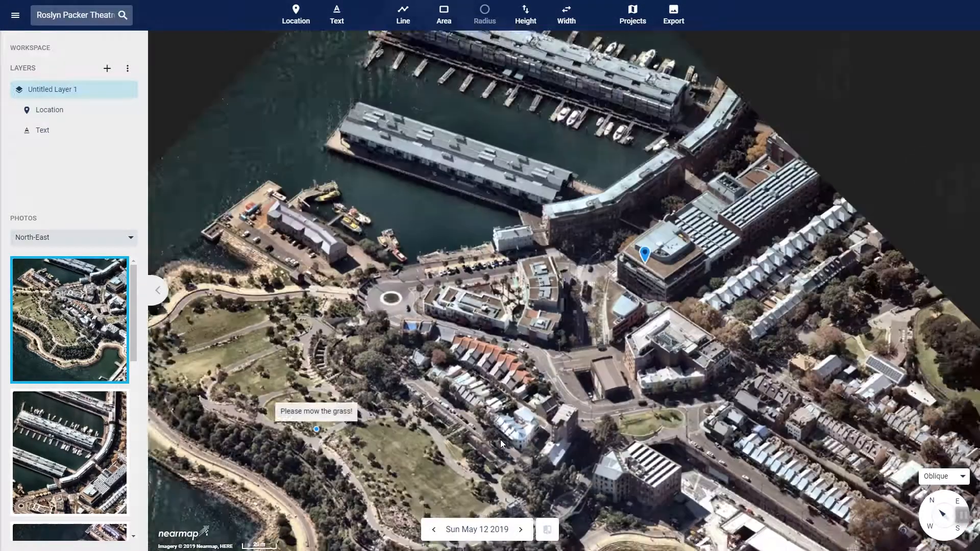
pyautogui.moveTo(500, 439); pyautogui.dragTo(495, 339)
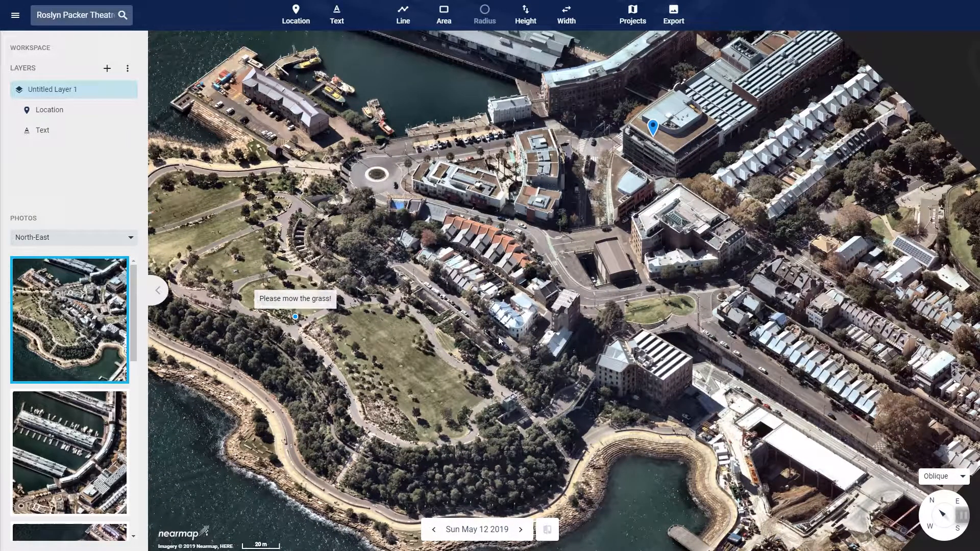
pyautogui.scroll(-1, 498, 336)
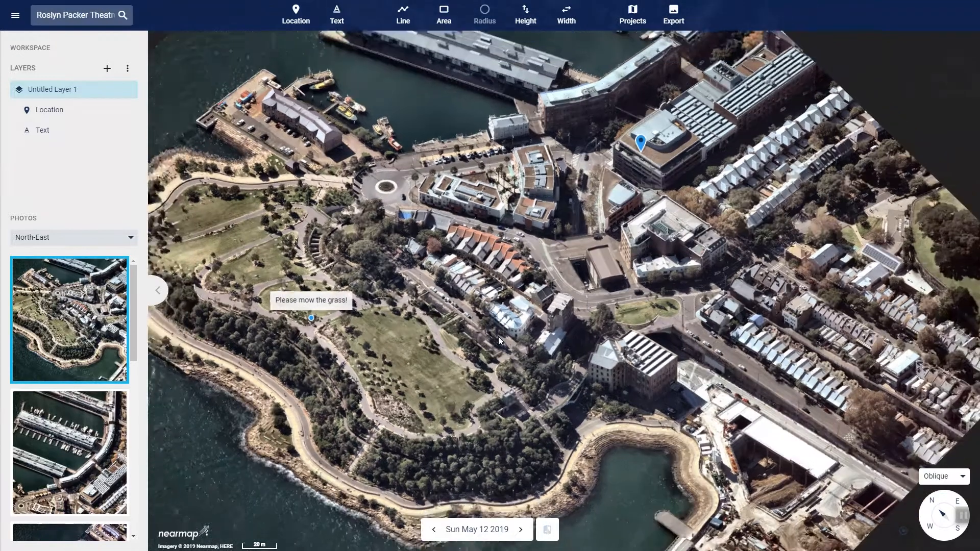
pyautogui.scroll(-1, 498, 336)
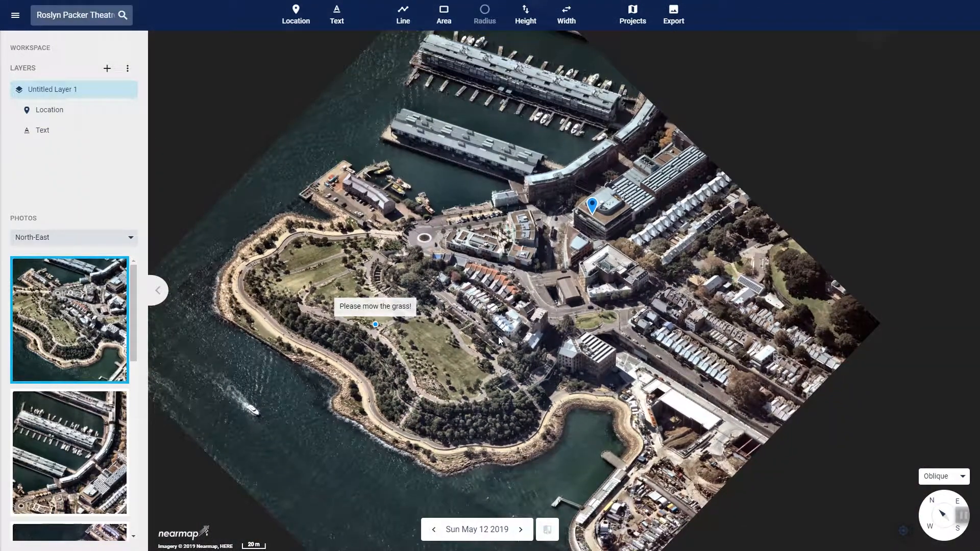
pyautogui.scroll(-1, 498, 335)
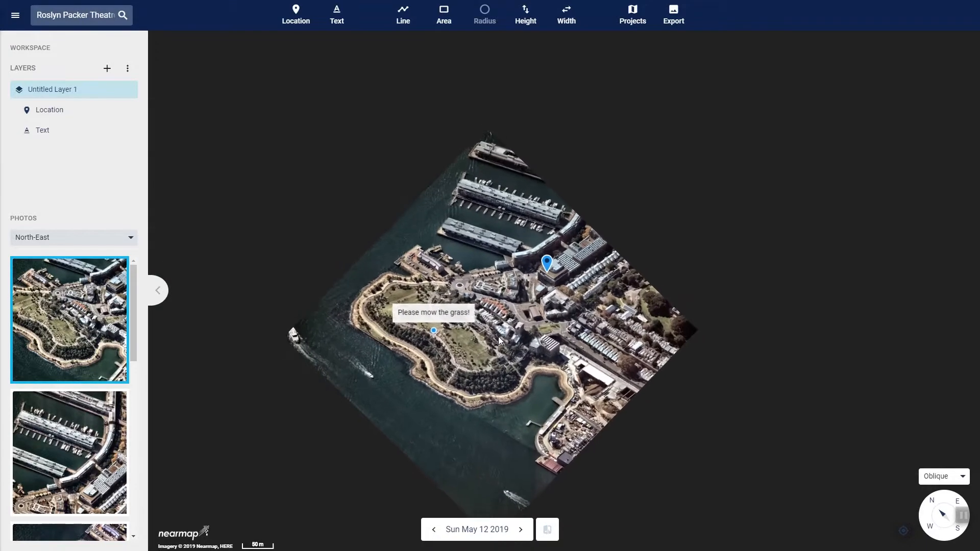
# Measure the height of the brown-roofed building's street-facing wall from ground to roof edge at its red-brick section, using the Height tool
pyautogui.scroll(1, 499, 339)
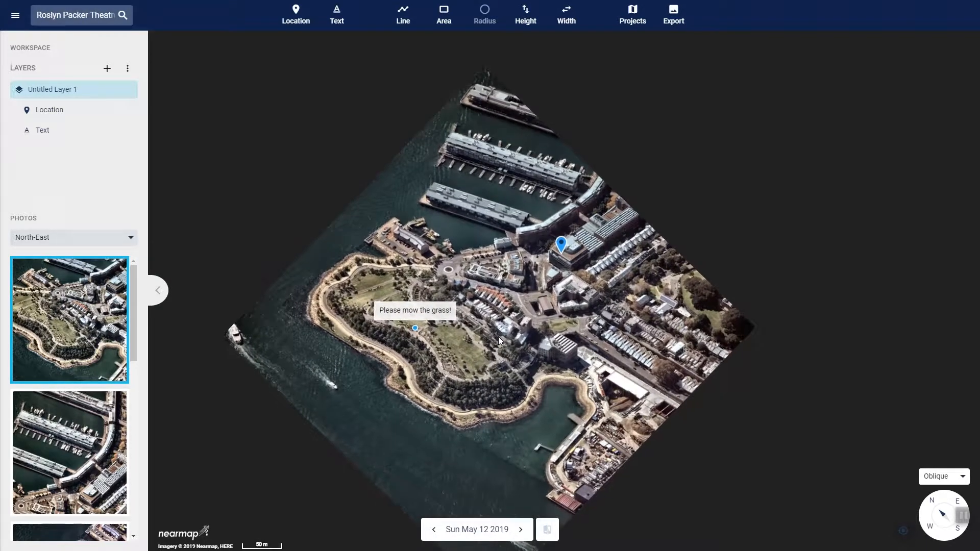
pyautogui.scroll(2, 499, 336)
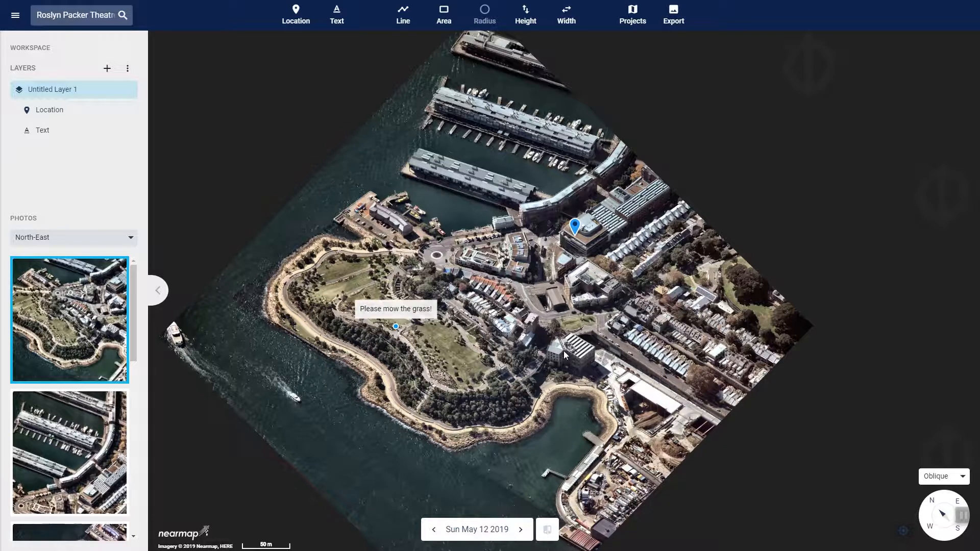
pyautogui.scroll(3, 564, 350)
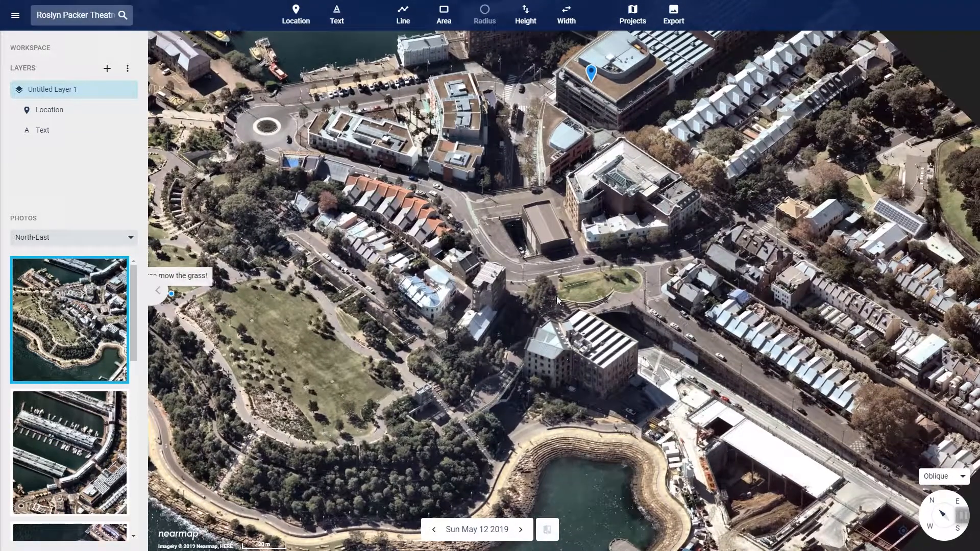
pyautogui.scroll(2, 541, 253)
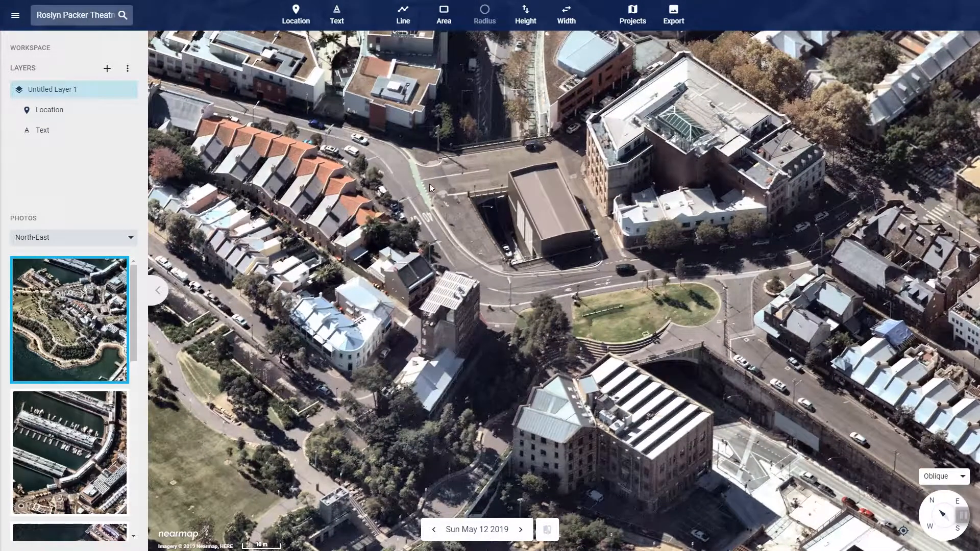
pyautogui.moveTo(389, 159); pyautogui.dragTo(513, 338)
pyautogui.scroll(2, 509, 308)
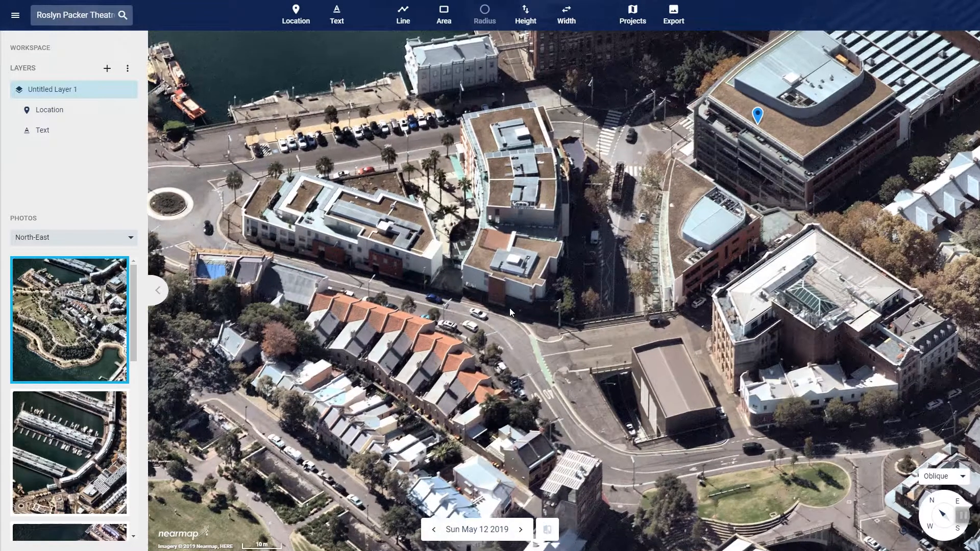
pyautogui.scroll(2, 509, 312)
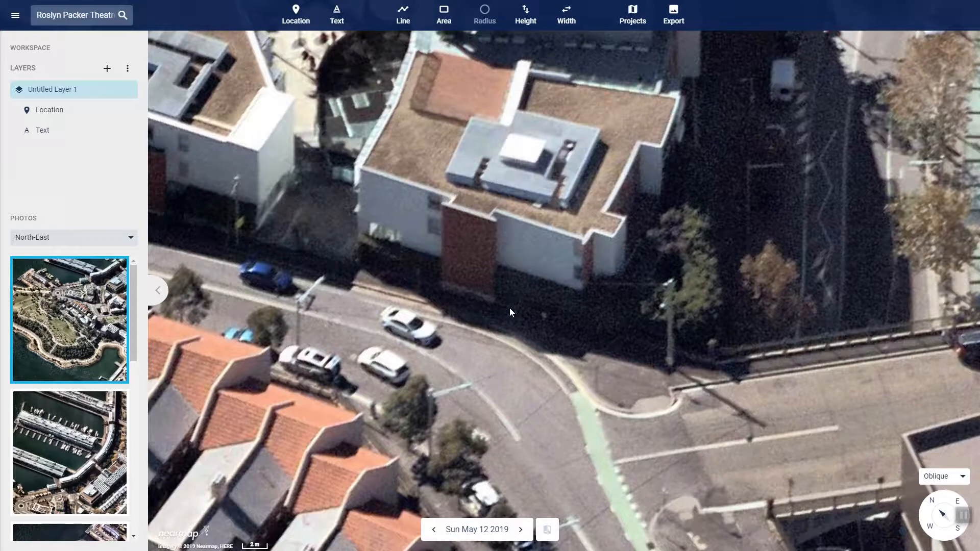
pyautogui.click(526, 14)
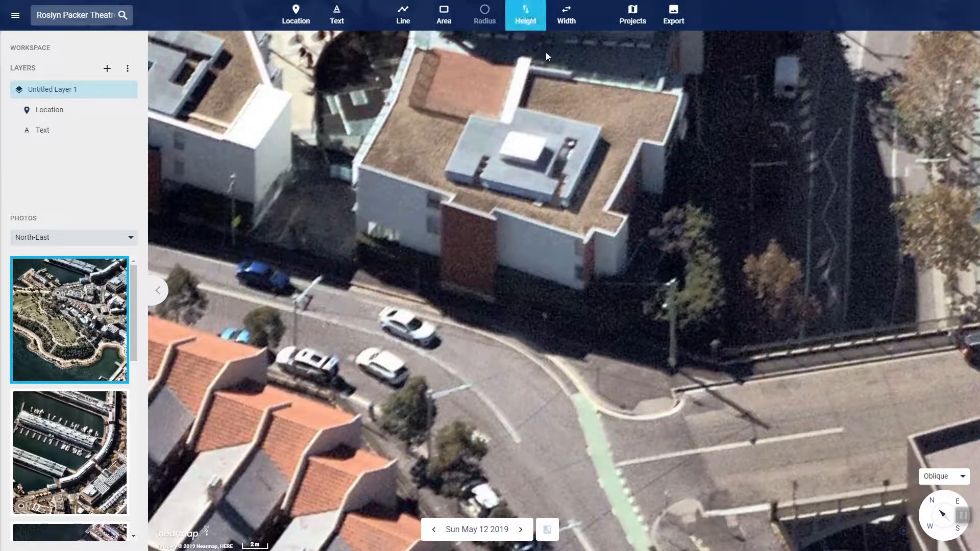
pyautogui.click(487, 301)
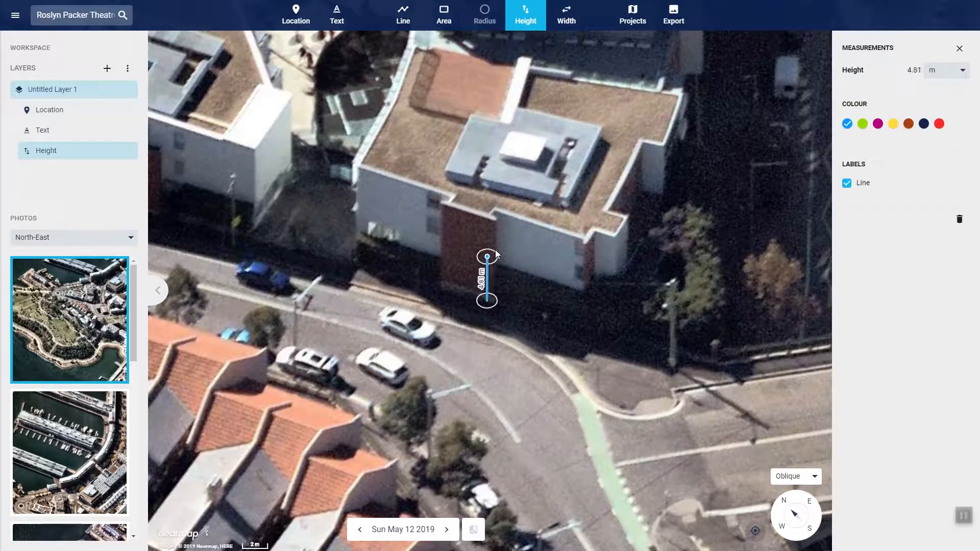
pyautogui.click(495, 221)
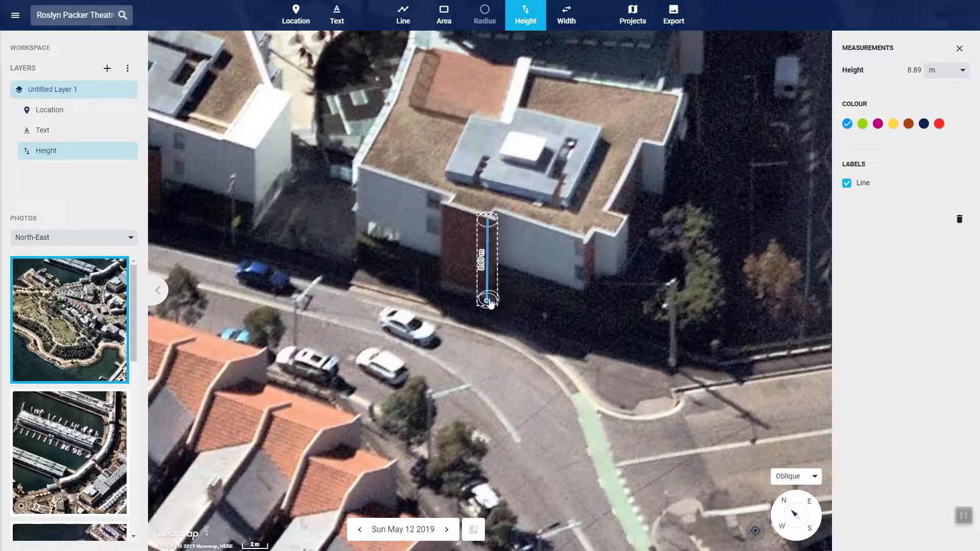
# Fine-tune the lower end of the height measurement so it sits at the base of the wall
pyautogui.moveTo(485, 301); pyautogui.dragTo(487, 304)
pyautogui.moveTo(488, 302); pyautogui.dragTo(487, 304)
pyautogui.moveTo(487, 304); pyautogui.dragTo(487, 305)
# Measure the width of the white wall section along its roof edge, starting beside the height measurement, using the Width tool
pyautogui.click(567, 17)
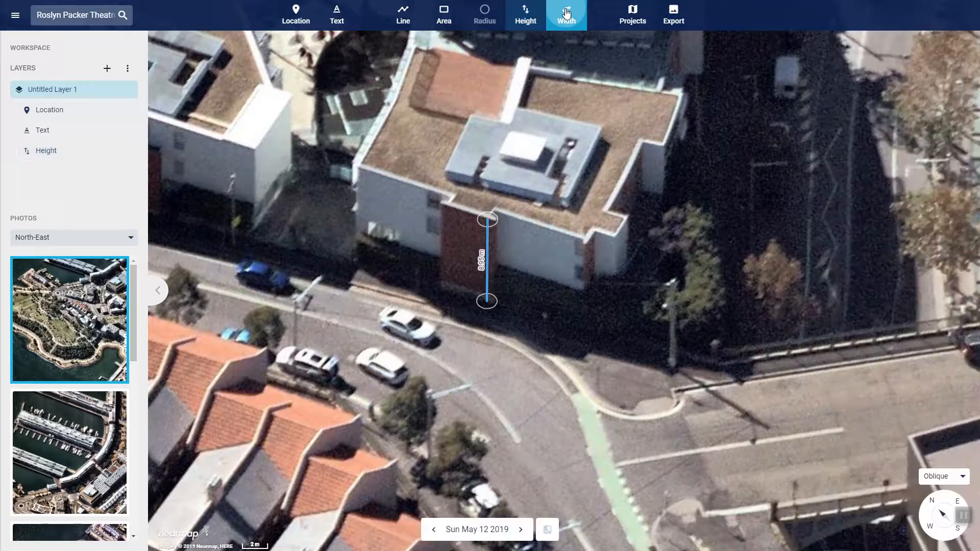
pyautogui.click(494, 209)
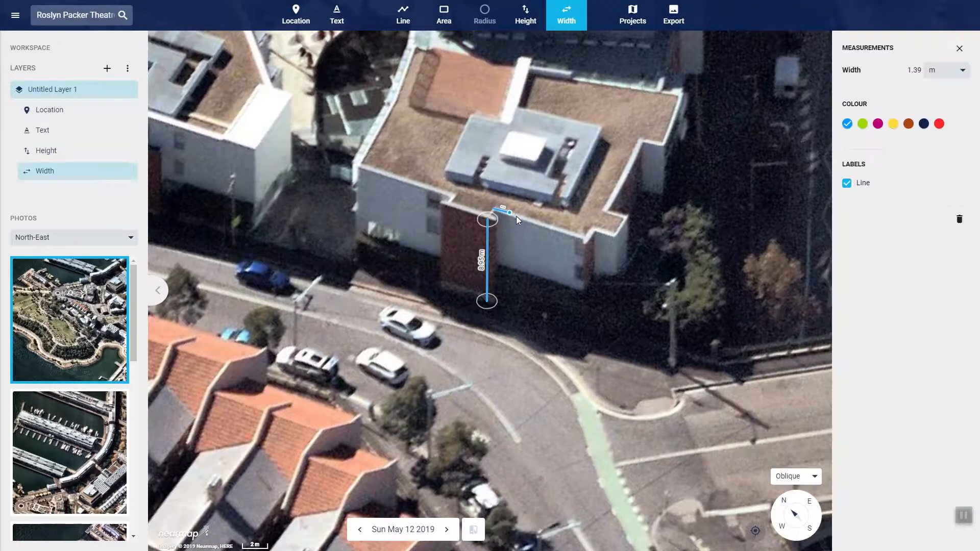
pyautogui.click(583, 238)
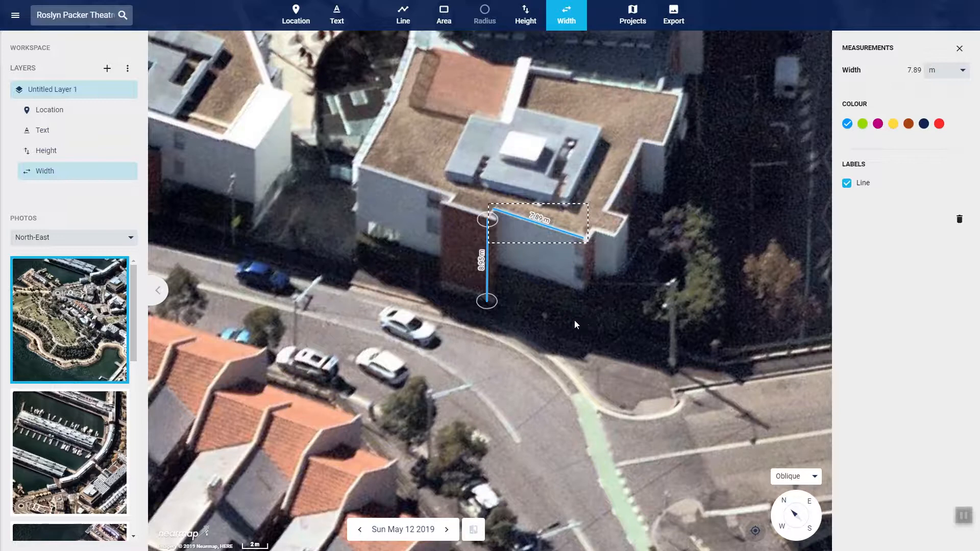
# Draw a 3D line down the sloping gable edge of the dark-roofed house south of the terraces, from ridge to eave
pyautogui.moveTo(347, 418); pyautogui.dragTo(531, 122)
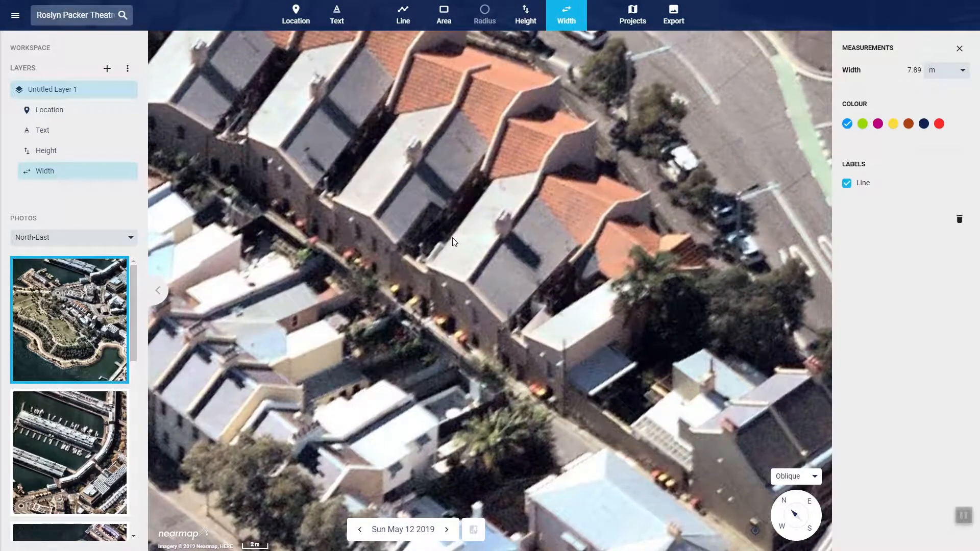
pyautogui.moveTo(434, 308); pyautogui.dragTo(564, 354)
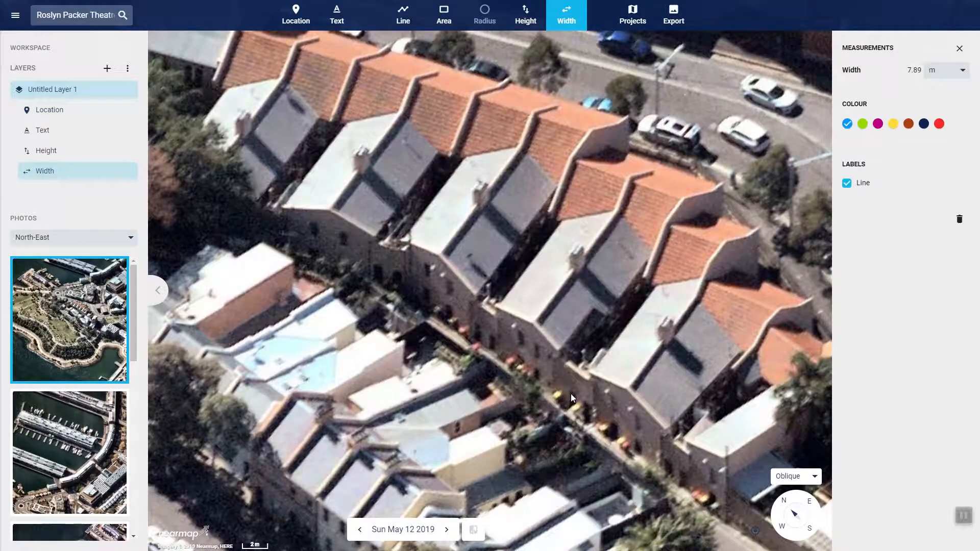
pyautogui.moveTo(604, 405); pyautogui.dragTo(468, 345)
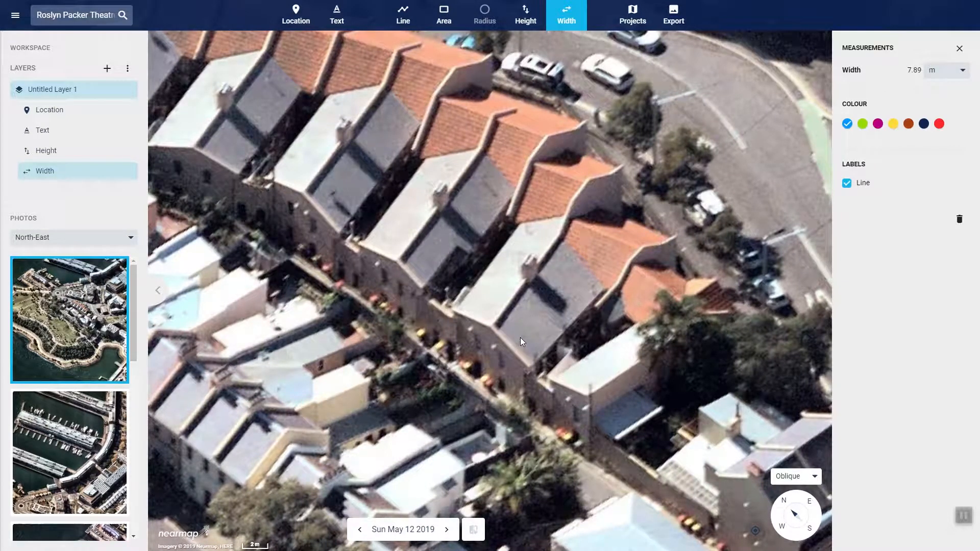
pyautogui.click(404, 15)
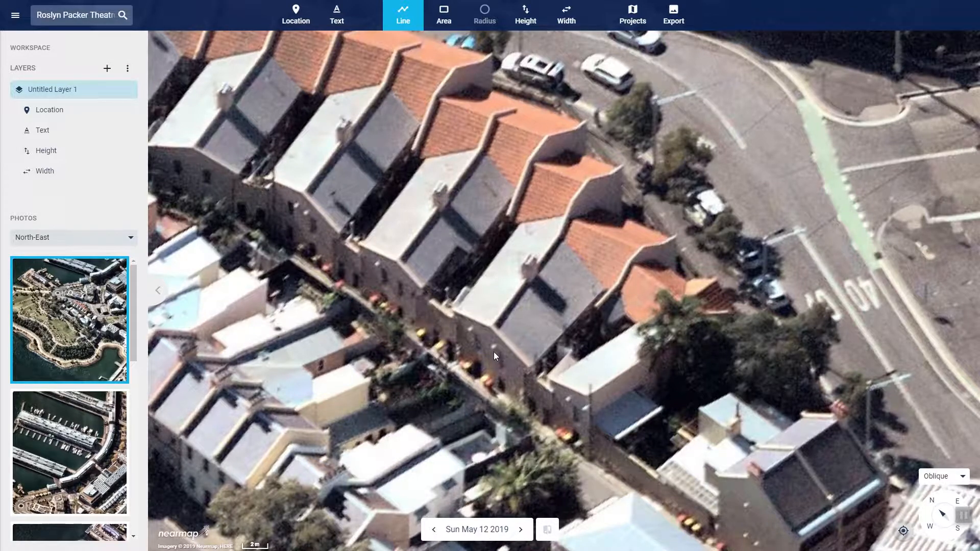
pyautogui.moveTo(728, 459); pyautogui.dragTo(495, 277)
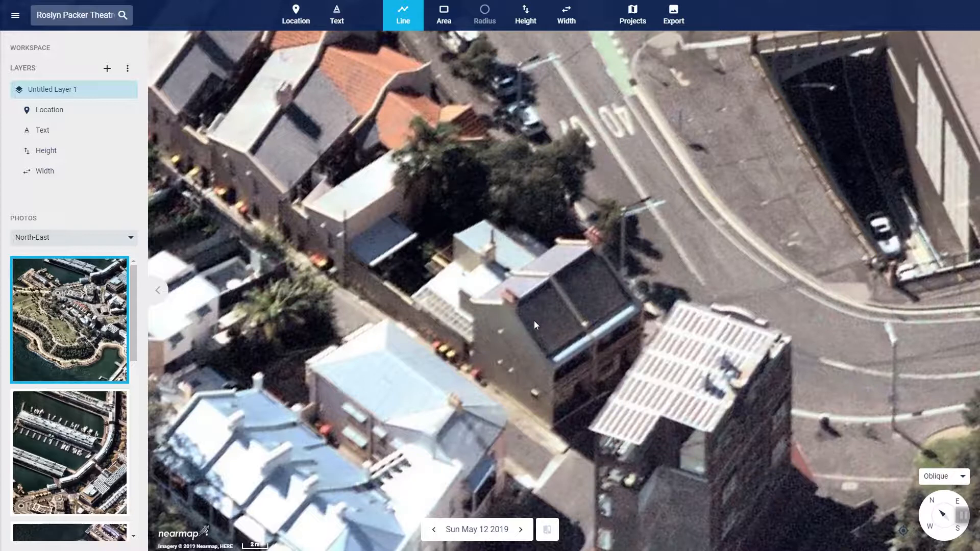
pyautogui.click(506, 301)
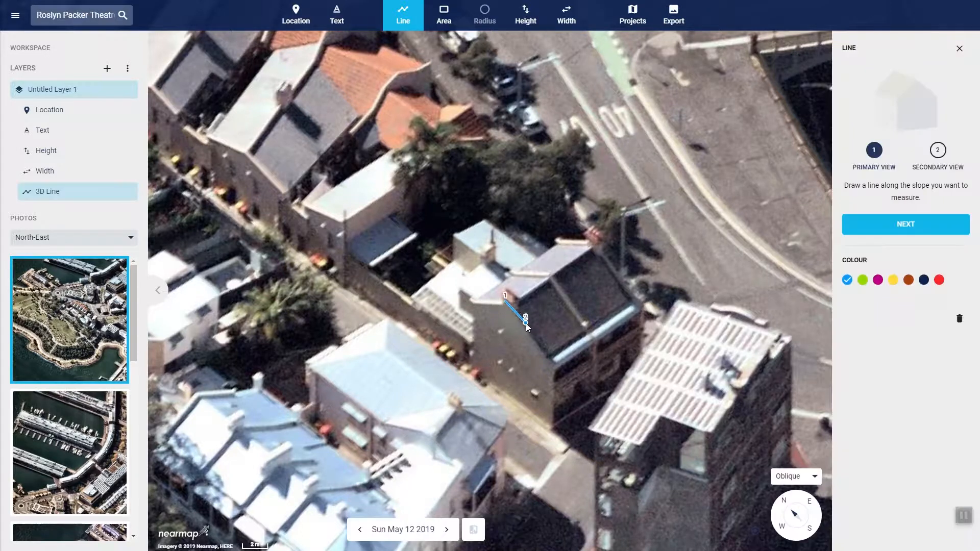
pyautogui.click(545, 357)
pyautogui.moveTo(546, 359)
pyautogui.mouseDown()
pyautogui.moveTo(555, 365)
pyautogui.moveTo(547, 352)
pyautogui.mouseUp()
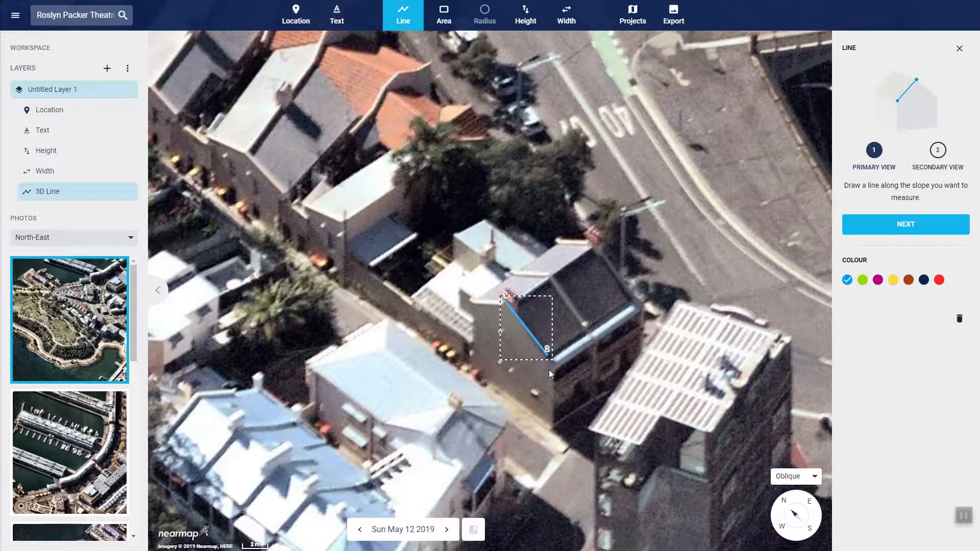
# Refine both ends of the 3D line so they align with the ridge and eave of the dark roof
pyautogui.scroll(2, 550, 369)
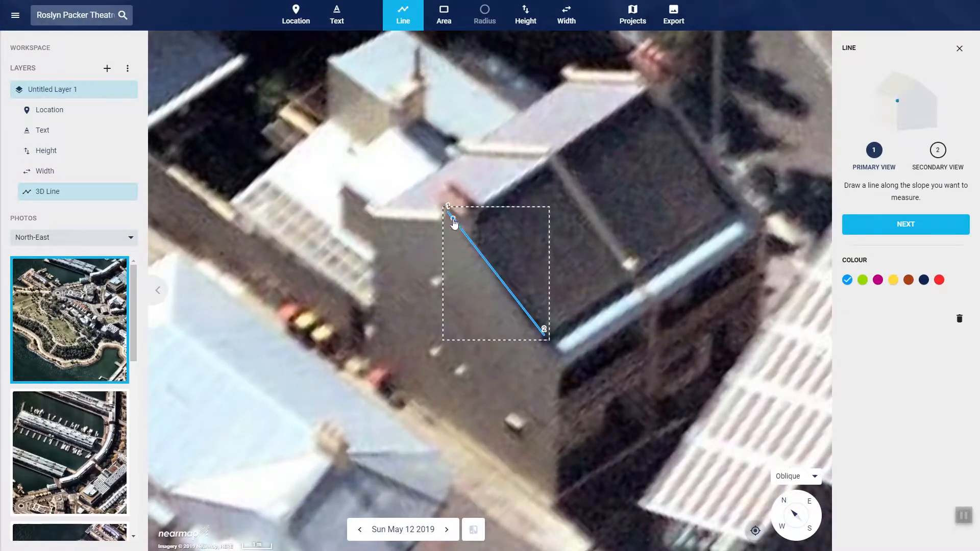
pyautogui.moveTo(544, 334)
pyautogui.mouseDown()
pyautogui.moveTo(556, 336)
pyautogui.moveTo(540, 334)
pyautogui.mouseUp()
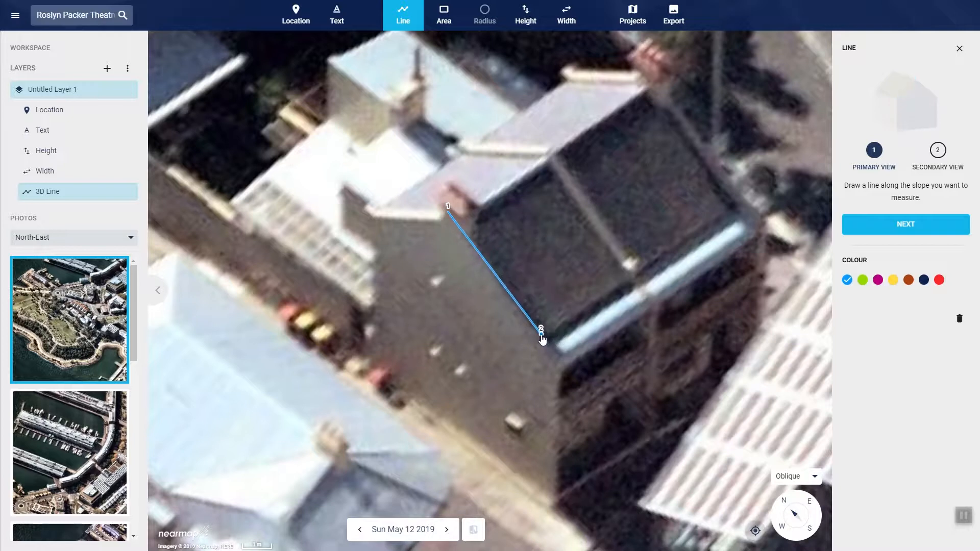
pyautogui.moveTo(448, 209)
pyautogui.mouseDown()
pyautogui.moveTo(495, 249)
pyautogui.moveTo(481, 255)
pyautogui.moveTo(440, 217)
pyautogui.mouseUp()
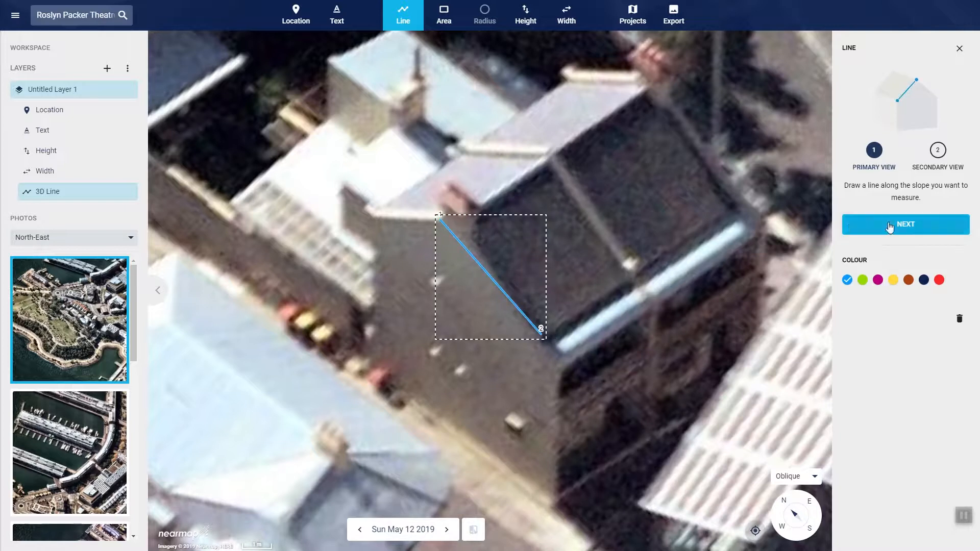
# Continue the 3D line to its secondary view, comparing its position on the house with the primary view
pyautogui.click(905, 225)
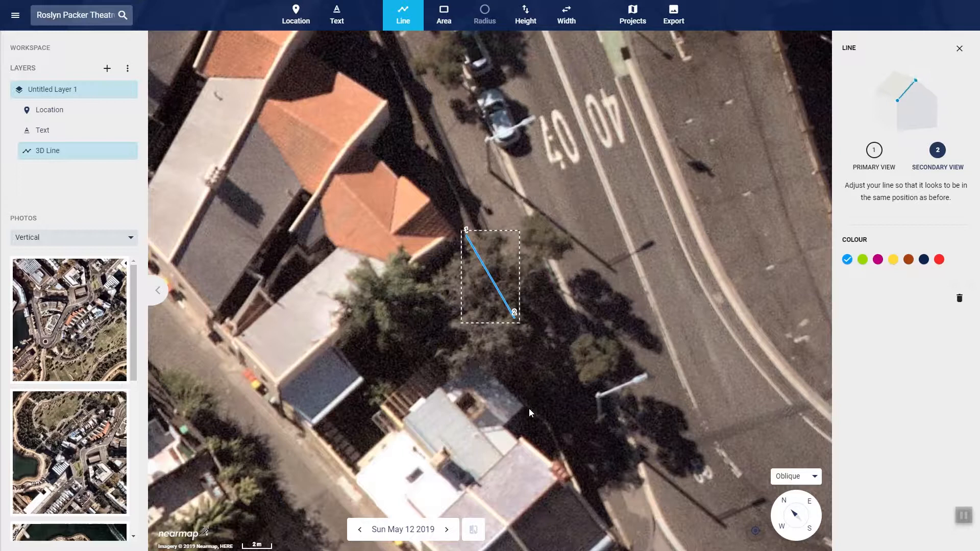
pyautogui.moveTo(529, 408); pyautogui.dragTo(525, 313)
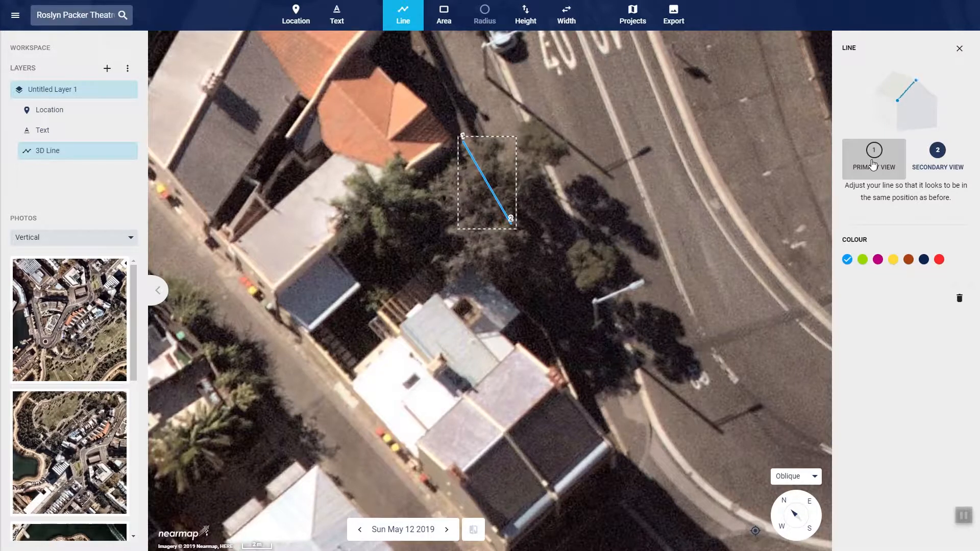
pyautogui.moveTo(632, 341); pyautogui.dragTo(616, 259)
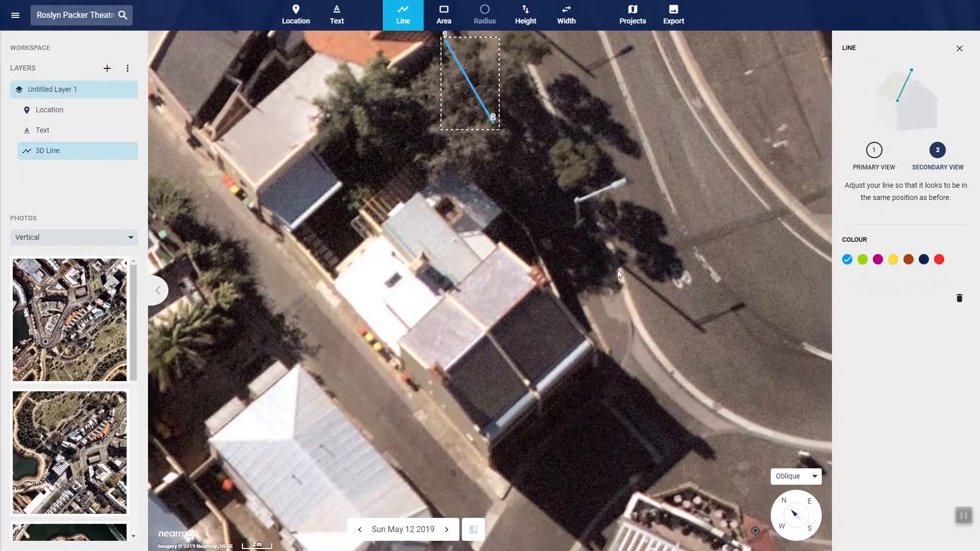
pyautogui.click(883, 163)
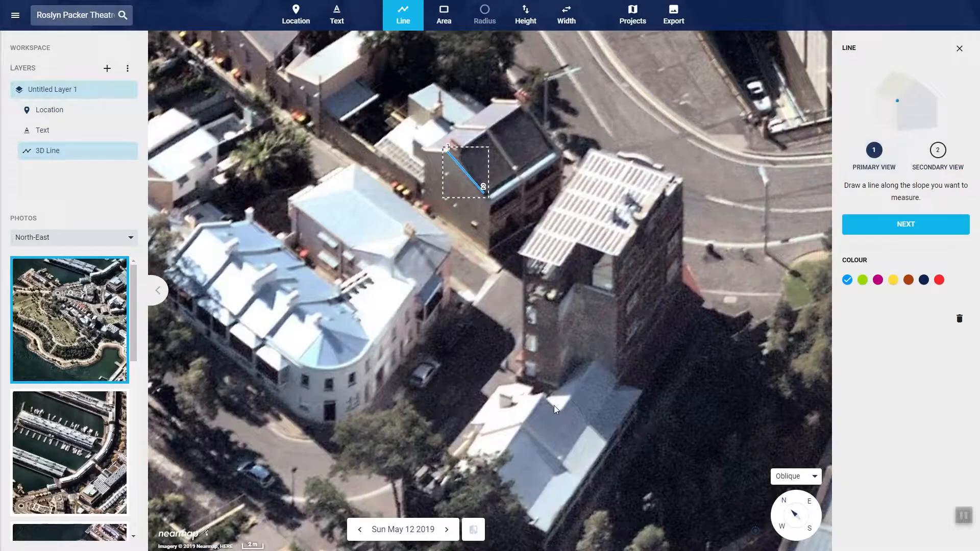
pyautogui.click(938, 151)
# Move both ends of the 3D line onto the sloping outer edge of the dark roof in the vertical photo
pyautogui.moveTo(522, 439); pyautogui.dragTo(537, 499)
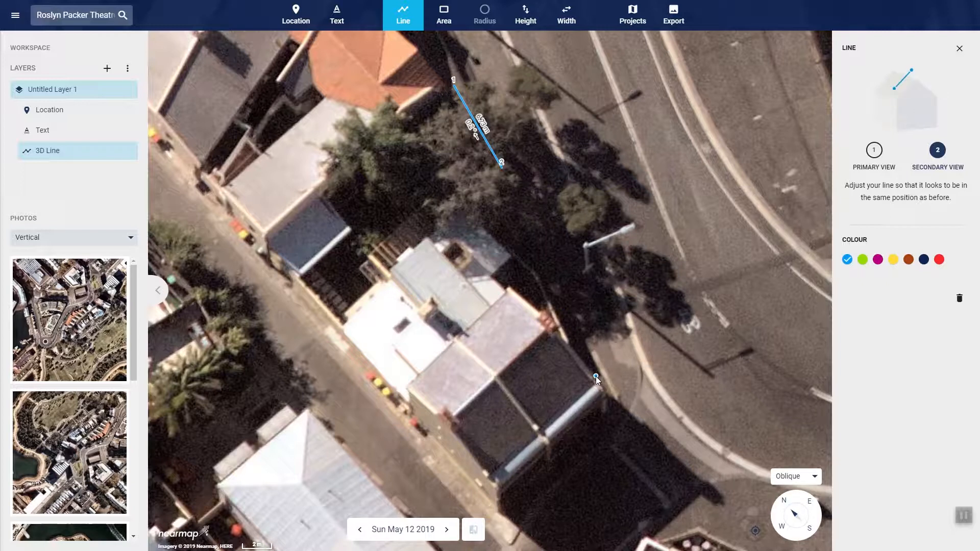
pyautogui.moveTo(502, 163); pyautogui.dragTo(591, 374)
pyautogui.moveTo(454, 89); pyautogui.dragTo(558, 339)
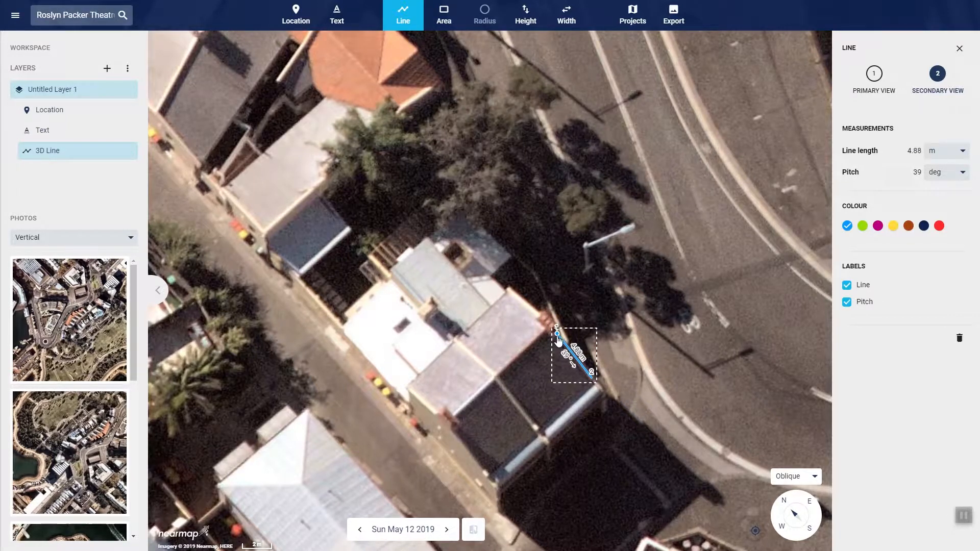
pyautogui.moveTo(595, 382); pyautogui.dragTo(593, 379)
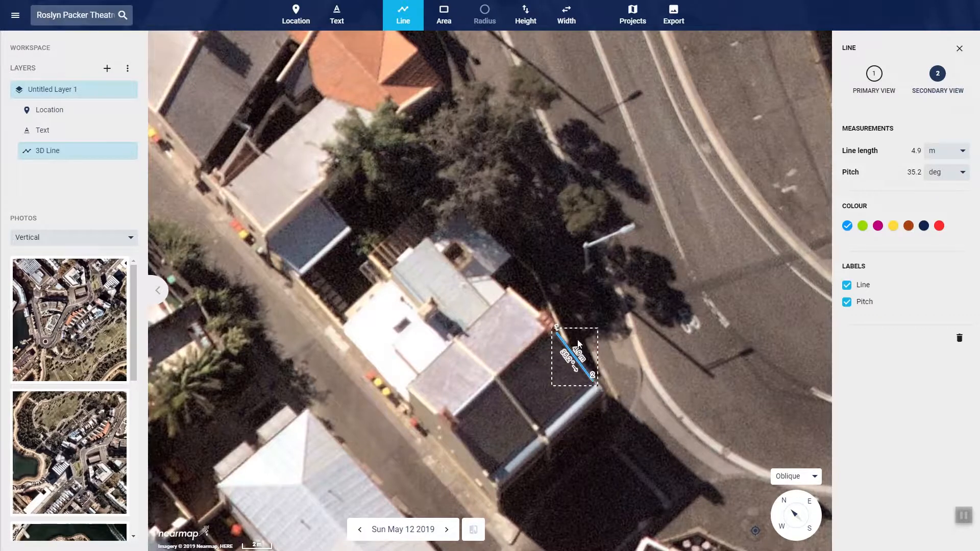
# Make small final adjustments to the 3D line's ridge and eave ends in the secondary view
pyautogui.moveTo(629, 372); pyautogui.dragTo(593, 309)
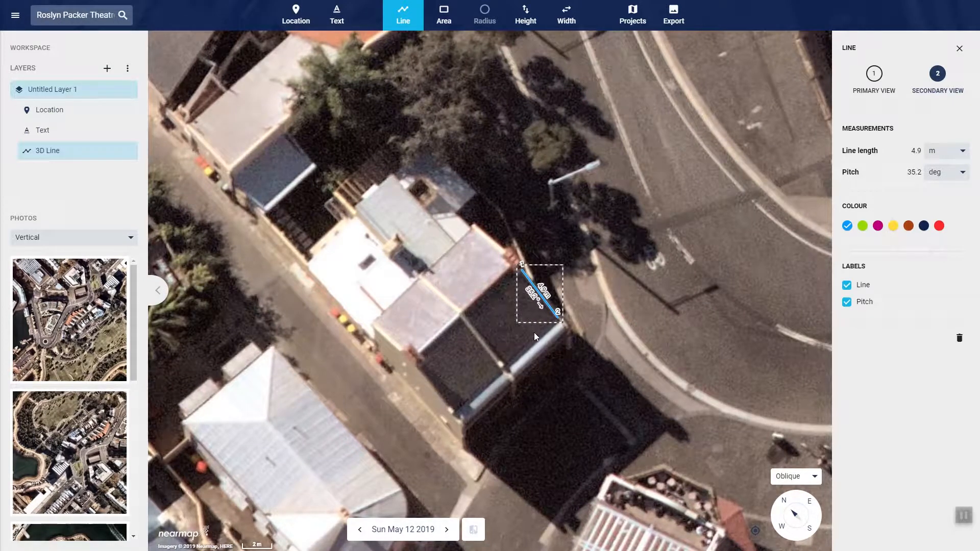
pyautogui.moveTo(552, 374); pyautogui.dragTo(506, 213)
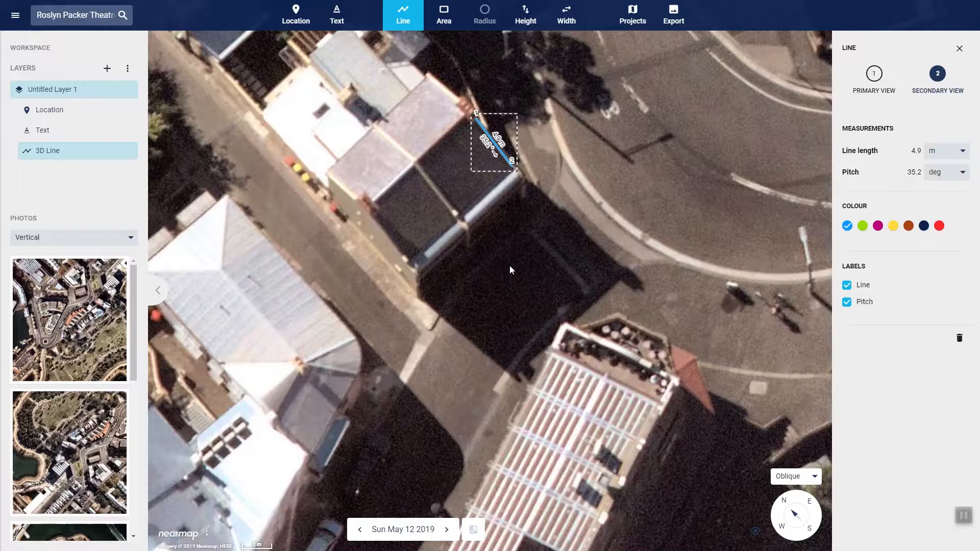
pyautogui.moveTo(504, 247); pyautogui.dragTo(494, 394)
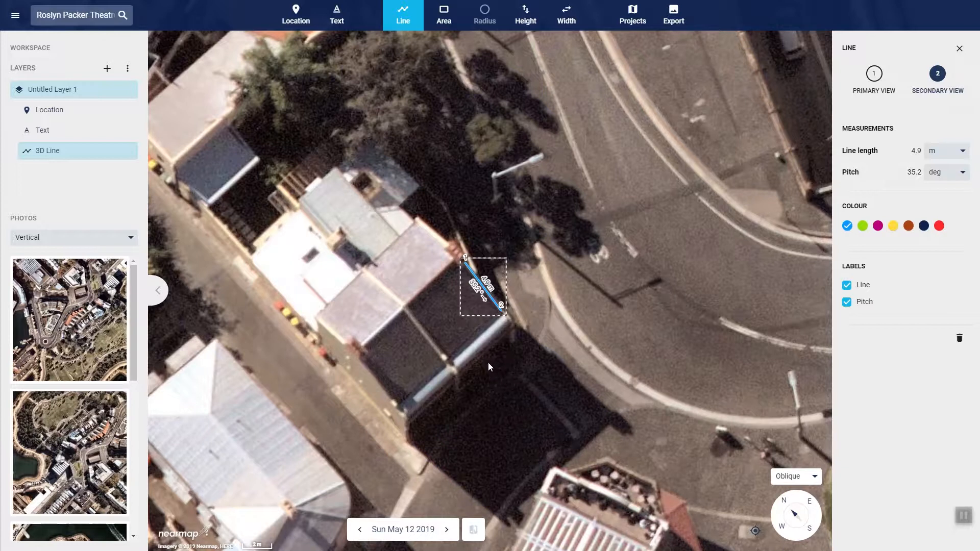
pyautogui.moveTo(345, 381); pyautogui.dragTo(438, 359)
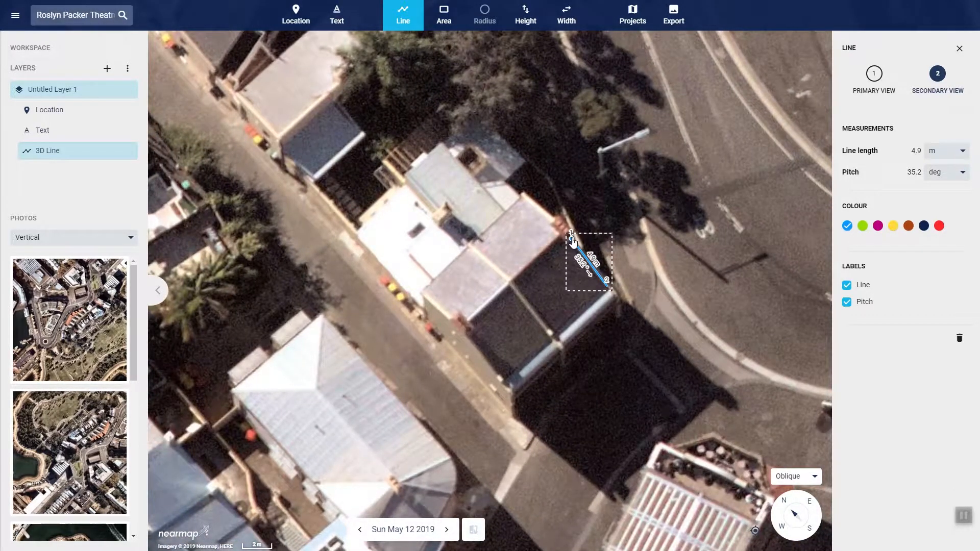
pyautogui.moveTo(573, 244); pyautogui.dragTo(569, 243)
pyautogui.moveTo(607, 288); pyautogui.dragTo(605, 292)
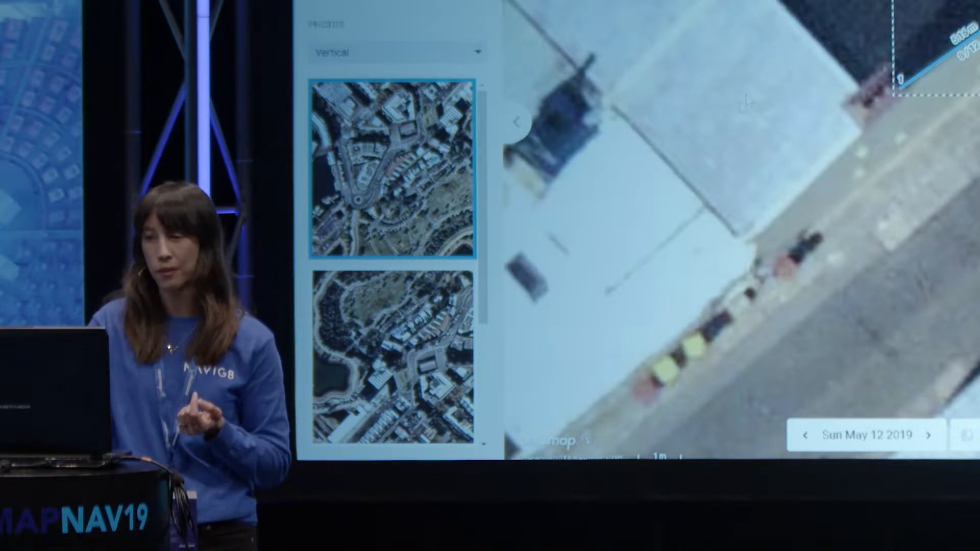
# Outline the square pale roof section beside the dark roof as a four-cornered 3D area in the vertical photo
pyautogui.moveTo(750, 95); pyautogui.dragTo(879, 6)
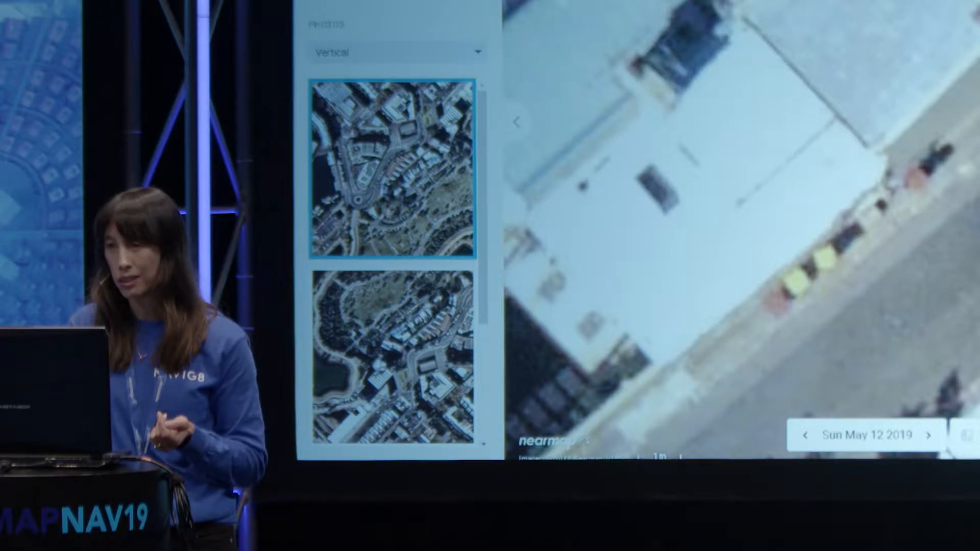
pyautogui.click(736, 16)
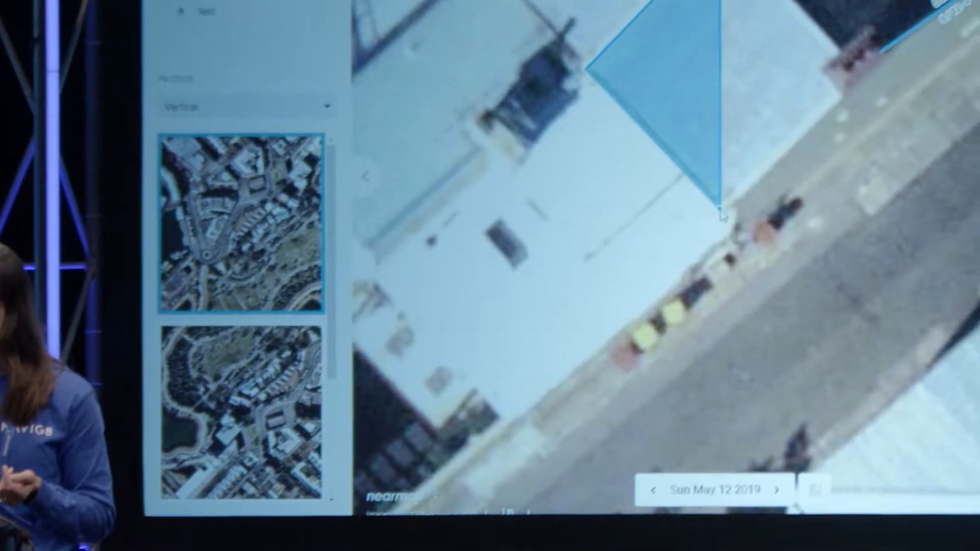
pyautogui.click(870, 155)
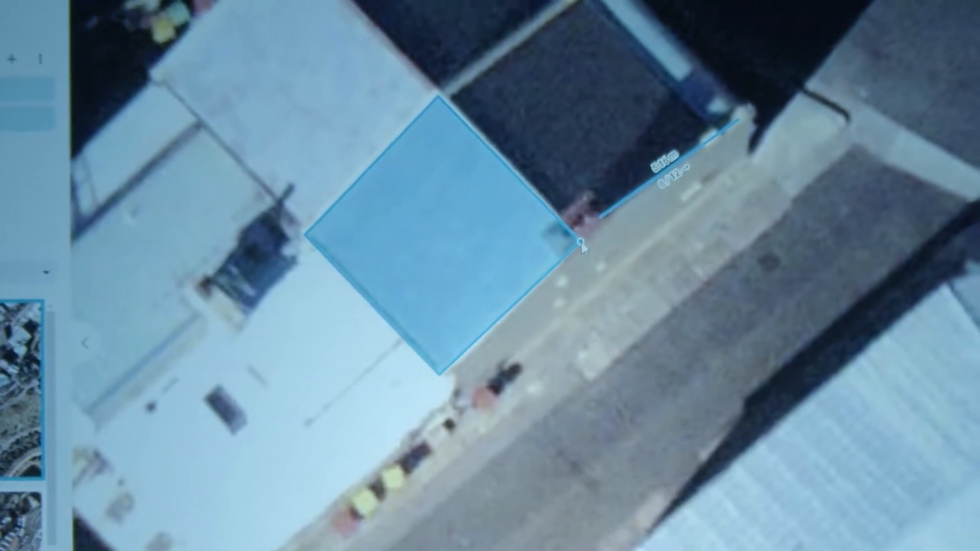
pyautogui.click(574, 258)
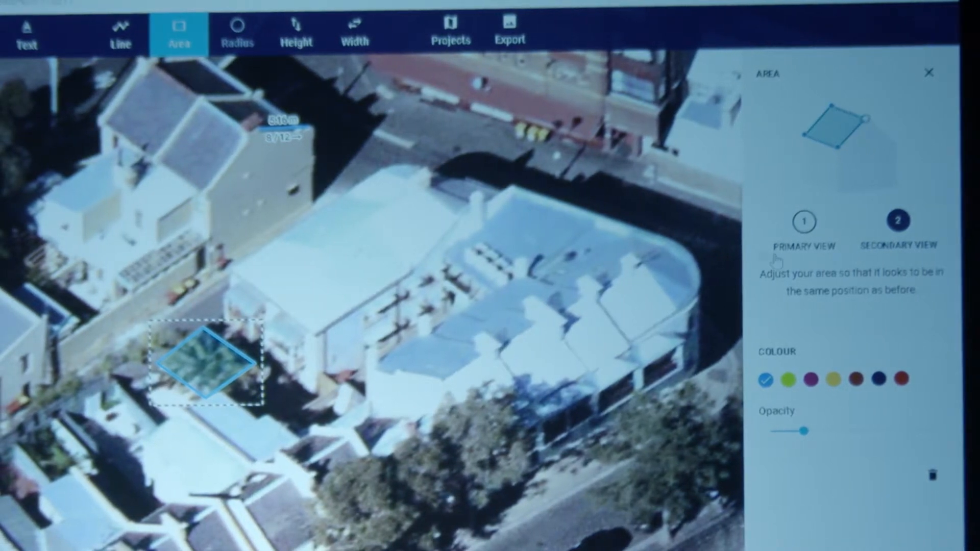
# Check the area outline in the primary view and move its four corners onto the matching roof section in the secondary view
pyautogui.click(806, 244)
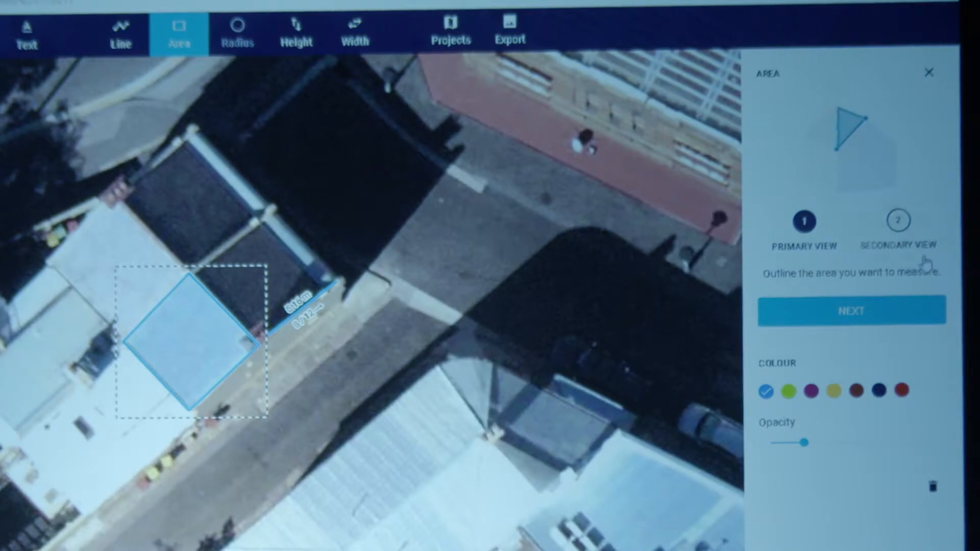
pyautogui.click(899, 236)
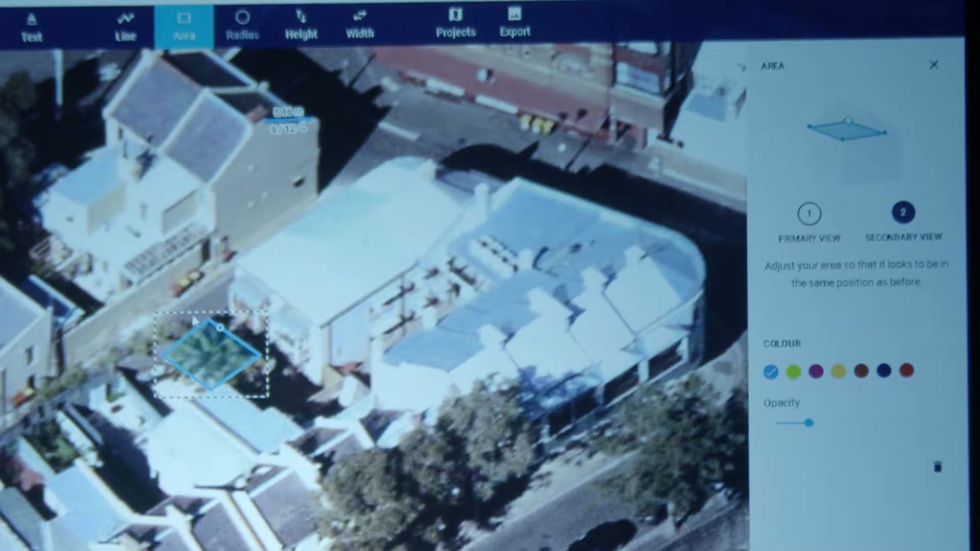
pyautogui.moveTo(208, 320); pyautogui.dragTo(209, 89)
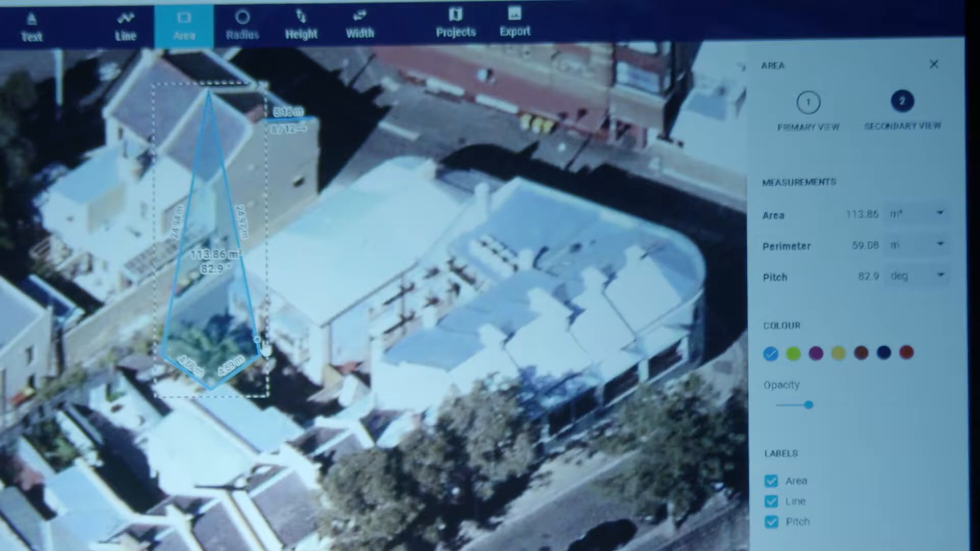
pyautogui.moveTo(260, 355); pyautogui.dragTo(251, 133)
pyautogui.moveTo(165, 357); pyautogui.dragTo(163, 161)
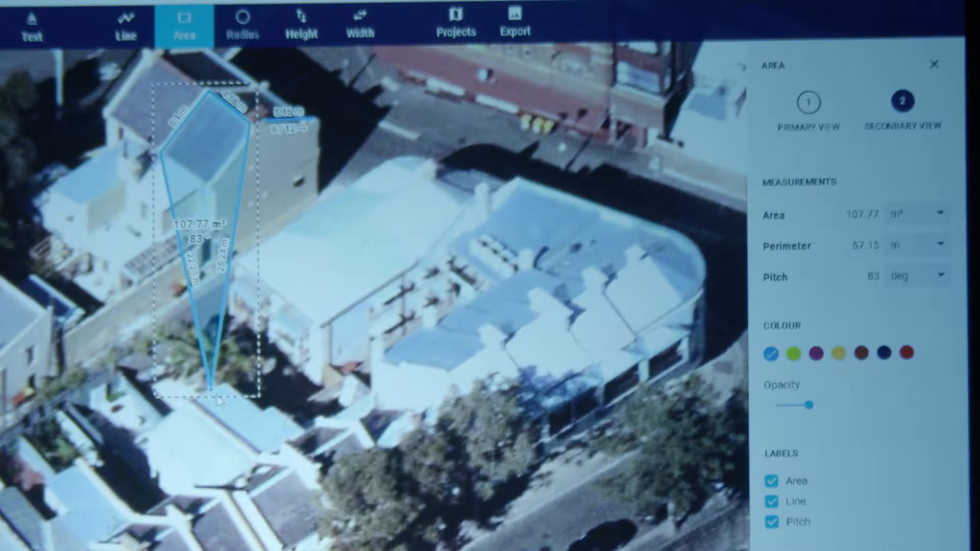
pyautogui.moveTo(211, 393); pyautogui.dragTo(210, 194)
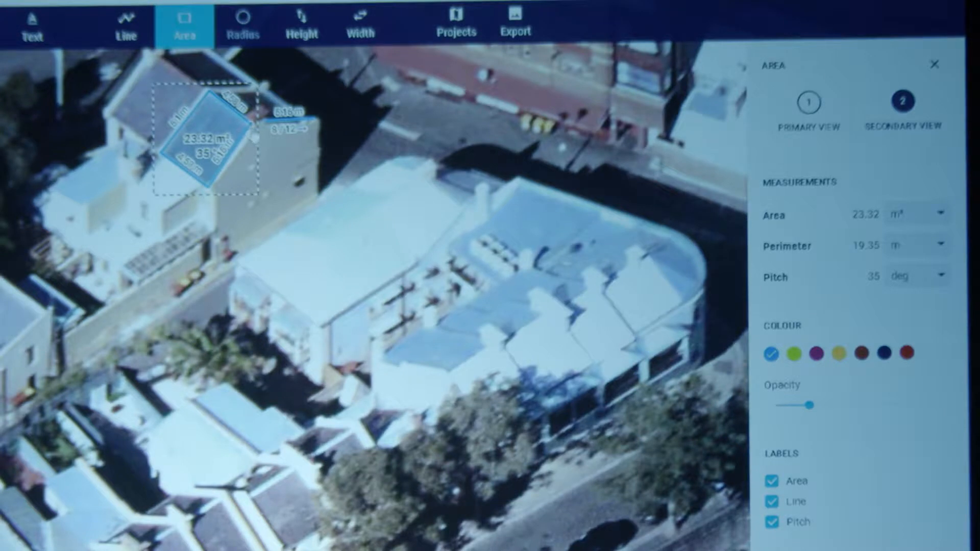
# Refine the 3D area's corner beside the dark roof in the secondary view and inspect its fit up close
pyautogui.moveTo(250, 133)
pyautogui.mouseDown()
pyautogui.moveTo(259, 141)
pyautogui.moveTo(255, 132)
pyautogui.mouseUp()
pyautogui.moveTo(300, 167); pyautogui.dragTo(278, 312)
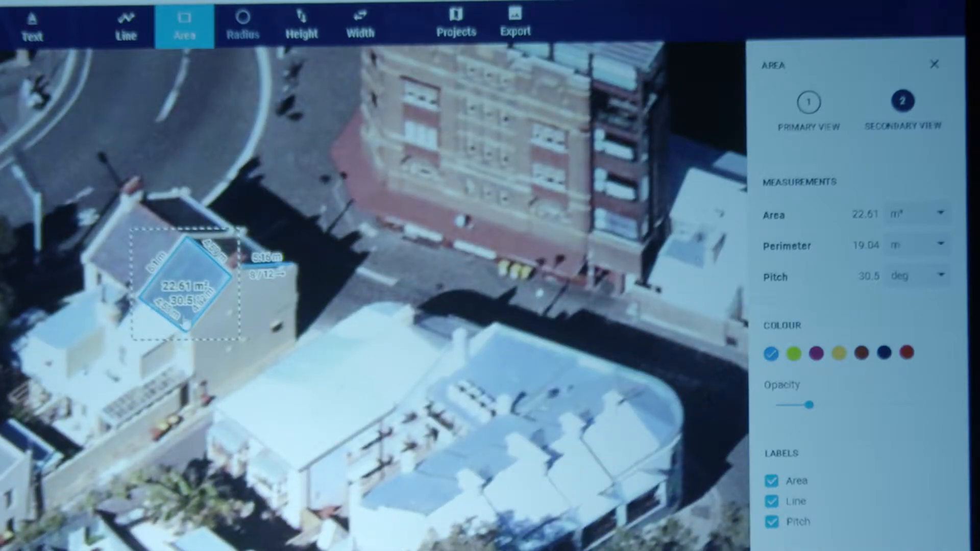
pyautogui.scroll(2, 186, 321)
pyautogui.scroll(1, 186, 322)
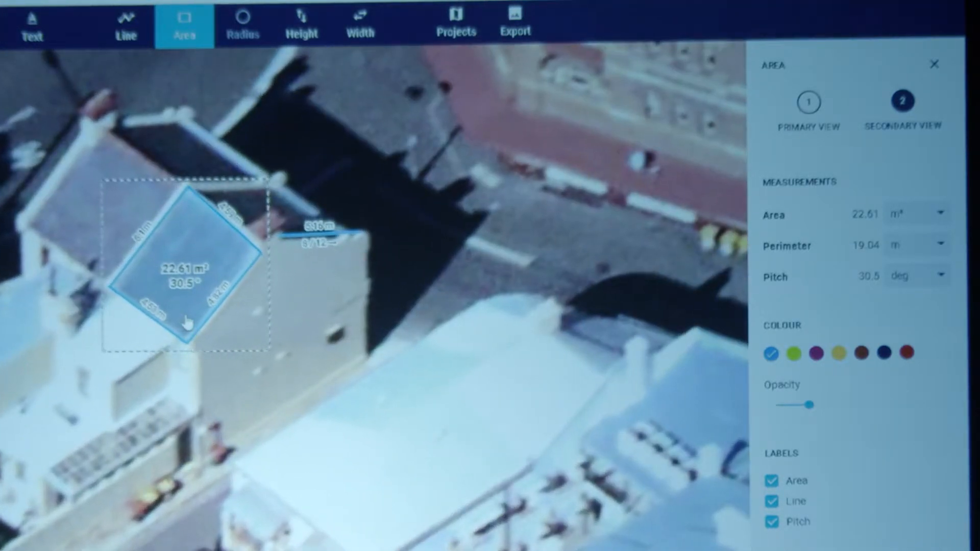
pyautogui.scroll(1, 187, 322)
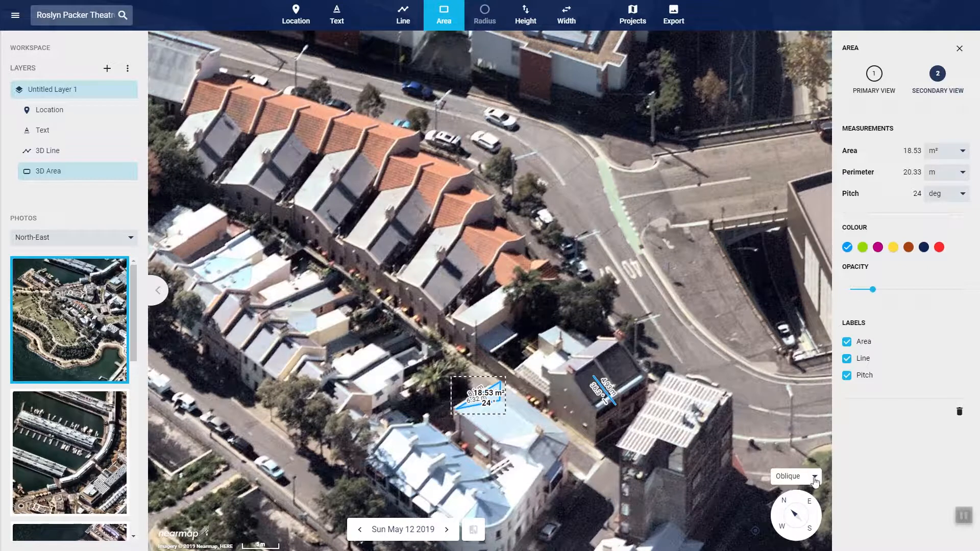
# Switch the map from Oblique to Vertical imagery and show the streets around the terrace houses
pyautogui.click(815, 480)
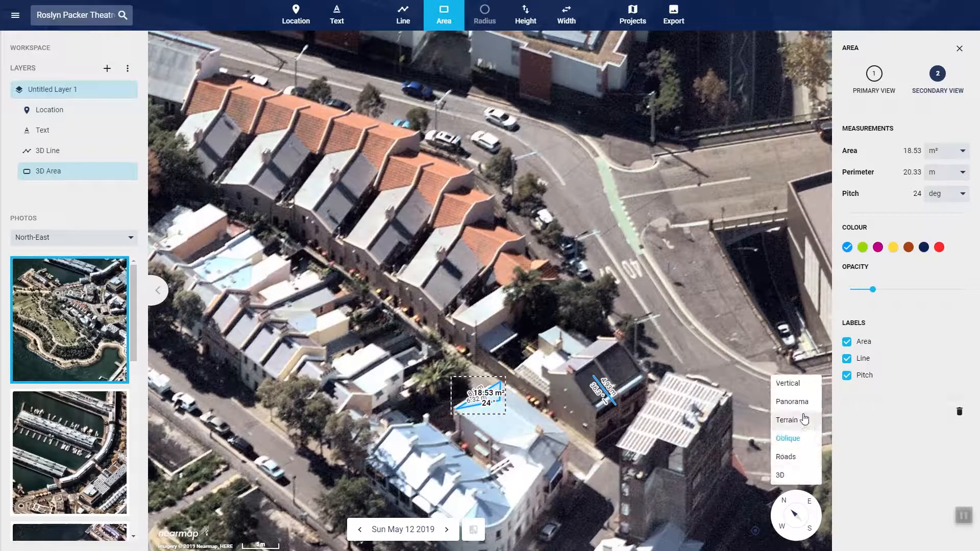
pyautogui.click(798, 384)
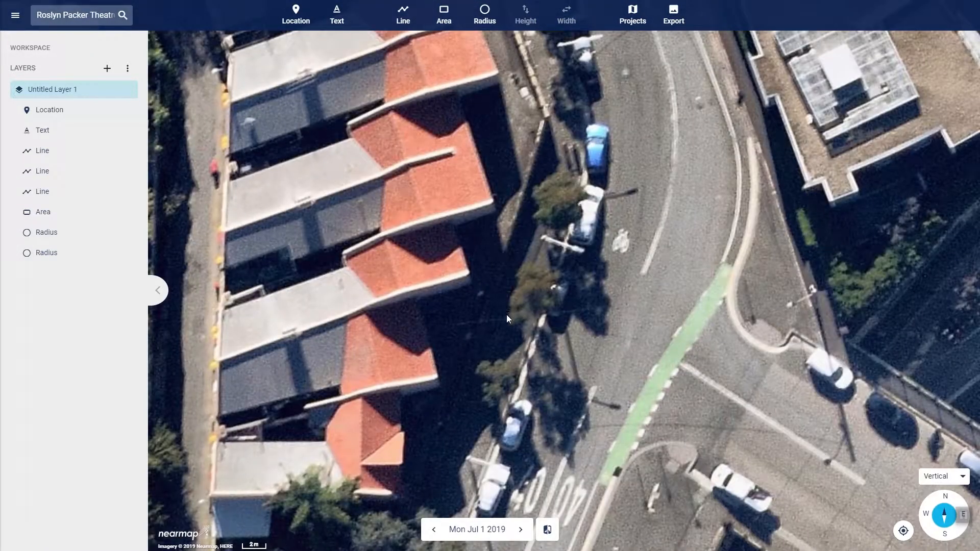
pyautogui.scroll(2, 508, 313)
pyautogui.scroll(-5, 510, 311)
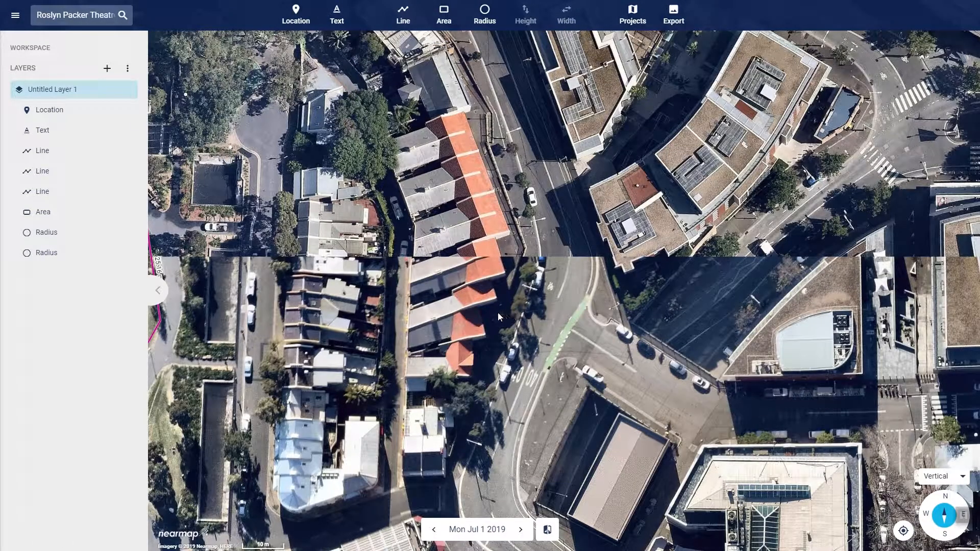
# View the neighbourhood in Panorama imagery facing north, south, east and west
pyautogui.click(945, 498)
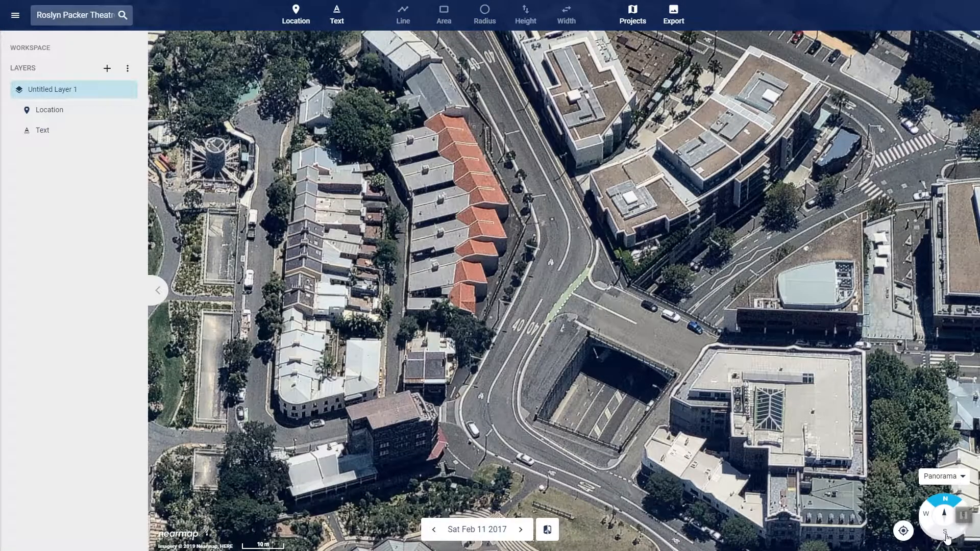
pyautogui.click(944, 534)
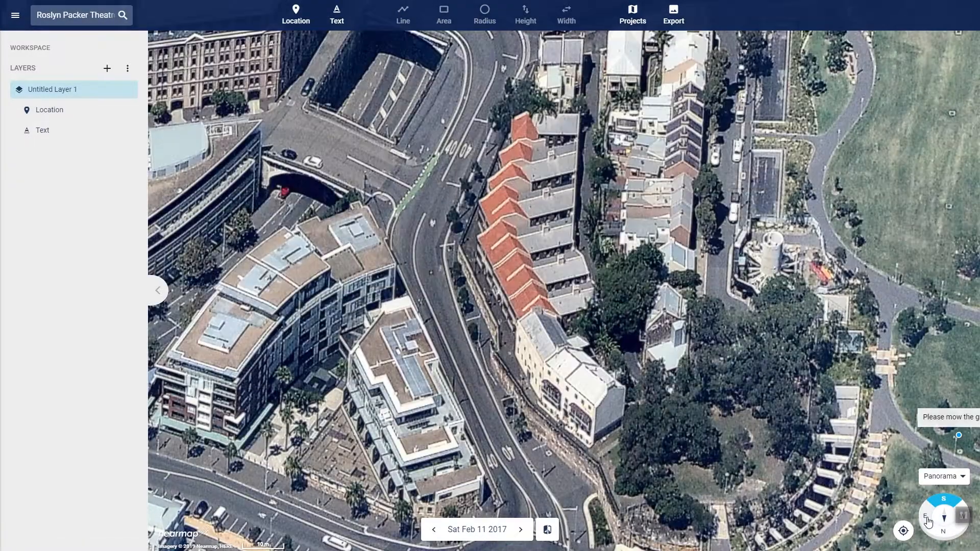
pyautogui.click(926, 519)
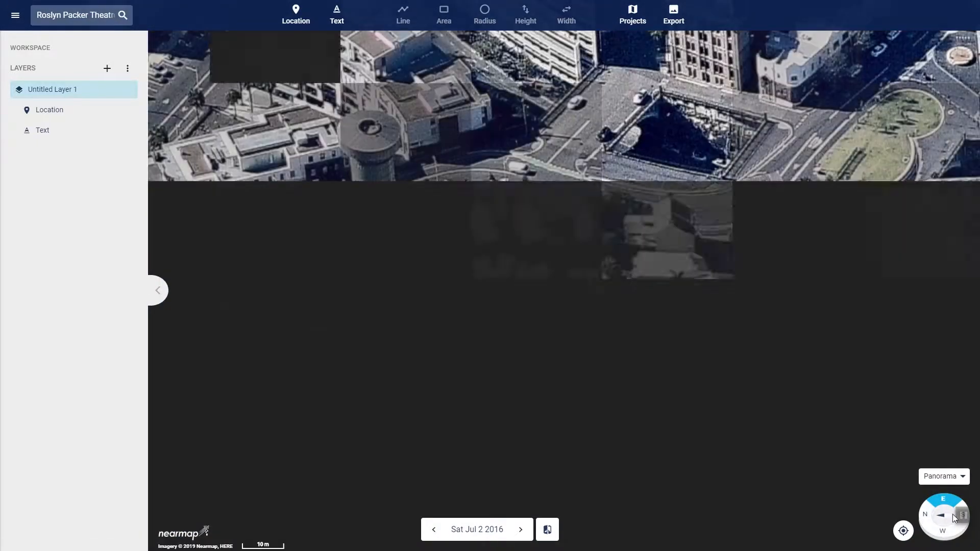
pyautogui.click(943, 531)
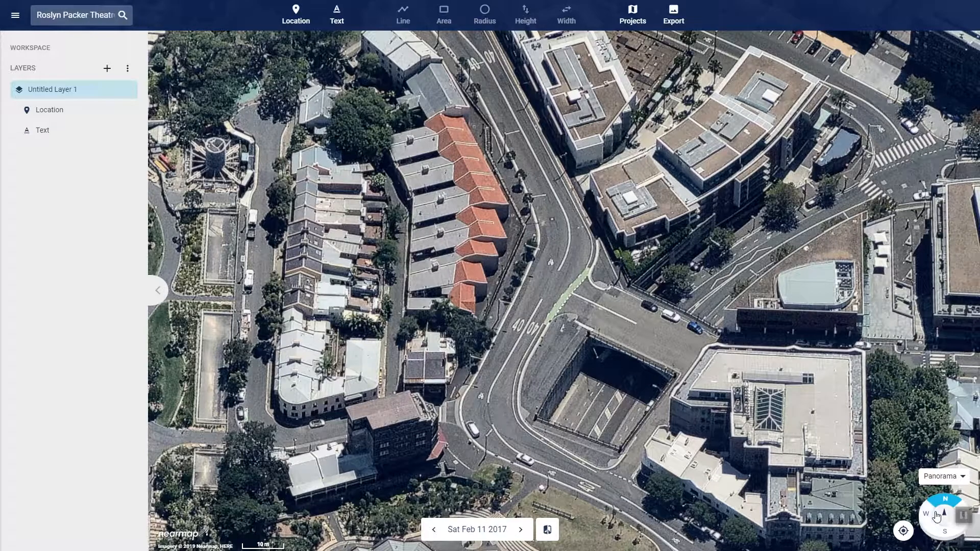
# Explore the north-facing Panorama imagery from the park across the harbour to the Opera House, and return to Vertical imagery
pyautogui.moveTo(401, 380); pyautogui.dragTo(750, 387)
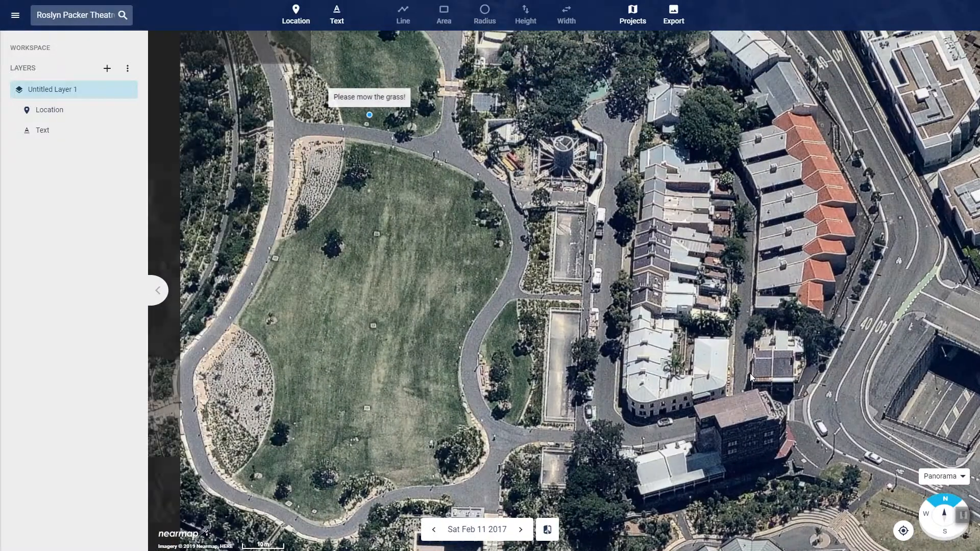
pyautogui.scroll(2, 453, 360)
pyautogui.scroll(-5, 454, 361)
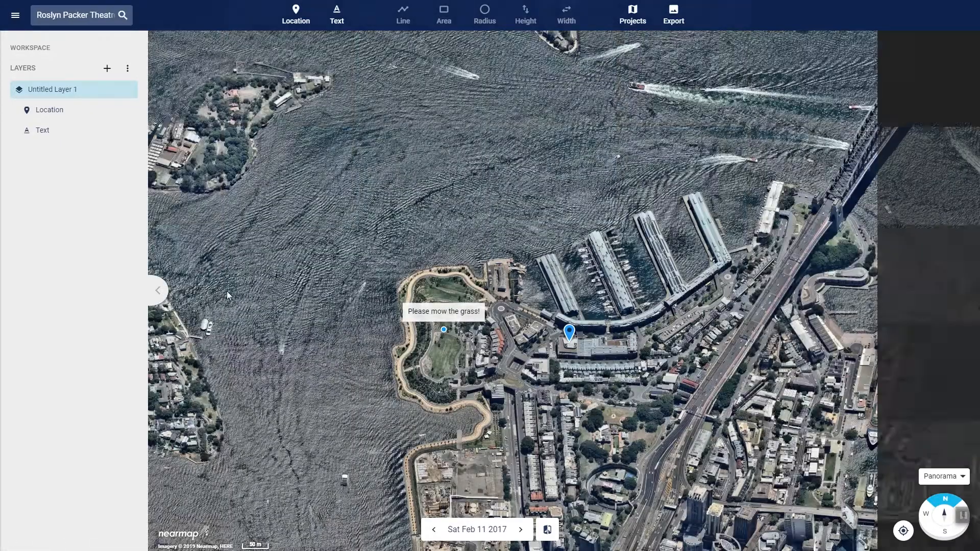
pyautogui.moveTo(508, 426); pyautogui.dragTo(20, 396)
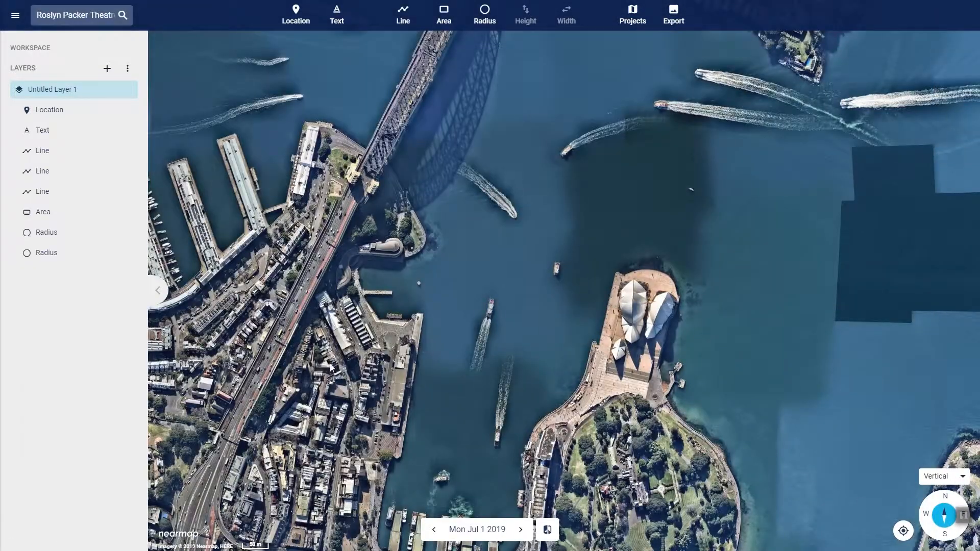
pyautogui.moveTo(330, 367); pyautogui.dragTo(546, 408)
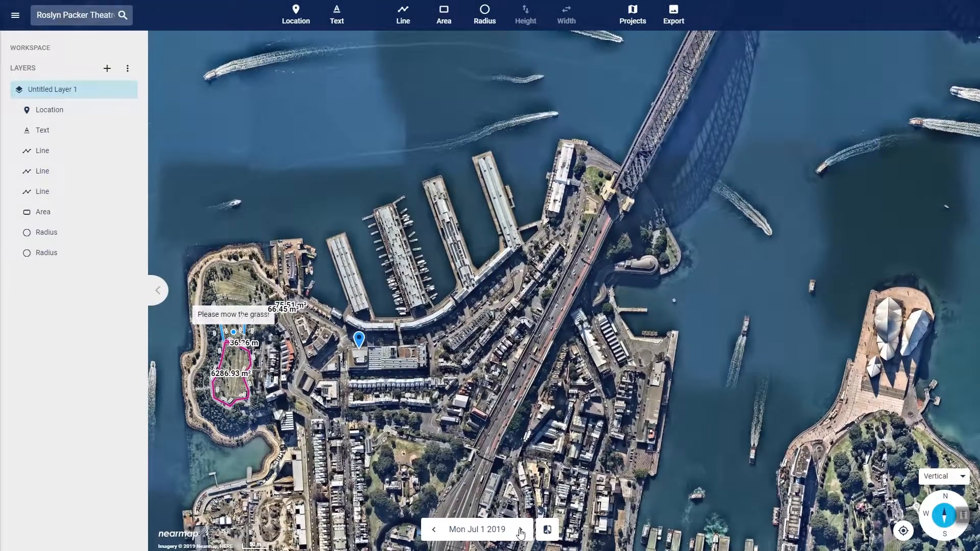
# Browse the survey dates and show the Sun May 12 2019 imagery over the waterfront construction site
pyautogui.click(491, 534)
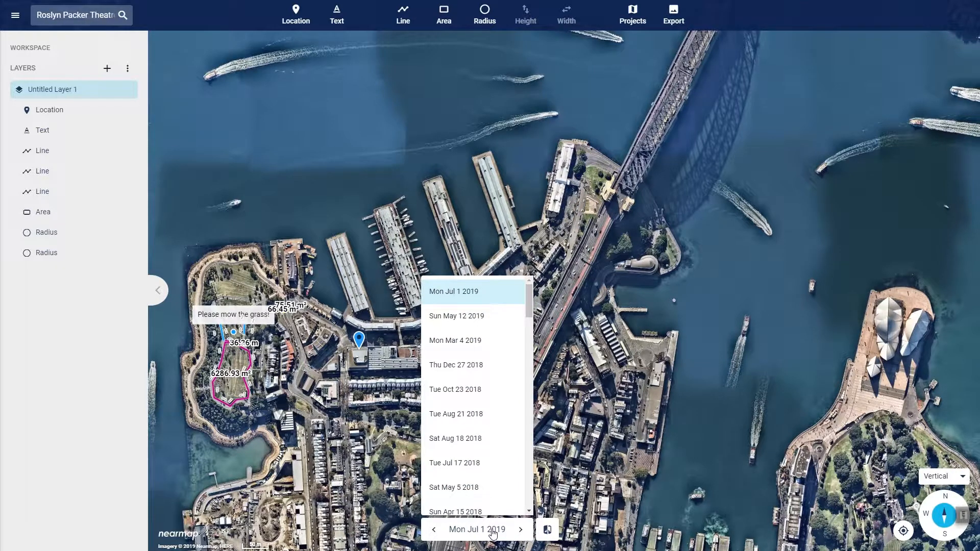
pyautogui.click(494, 533)
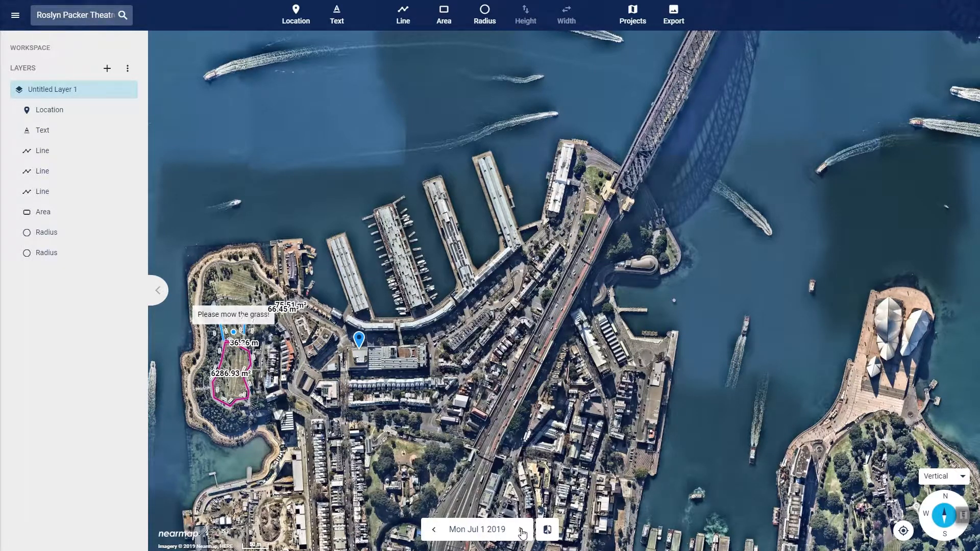
pyautogui.click(431, 530)
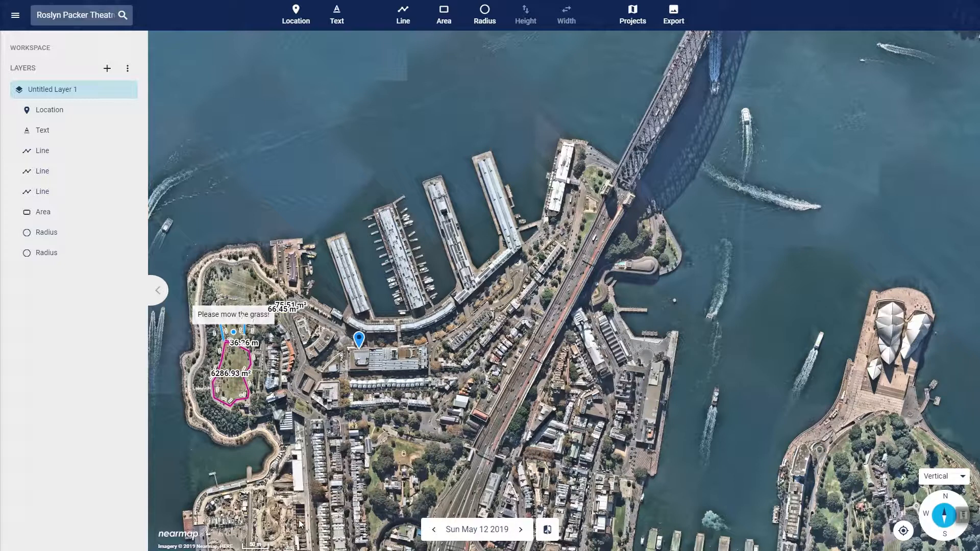
pyautogui.moveTo(296, 523); pyautogui.dragTo(346, 353)
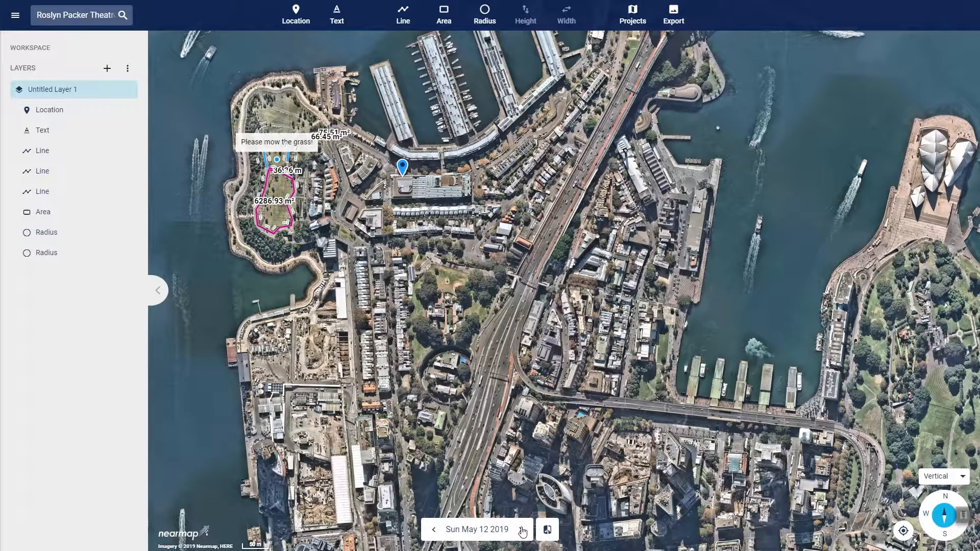
# Compare the Sun May 12 2019 and Mon Jul 1 2019 imagery side by side over the construction site
pyautogui.click(546, 529)
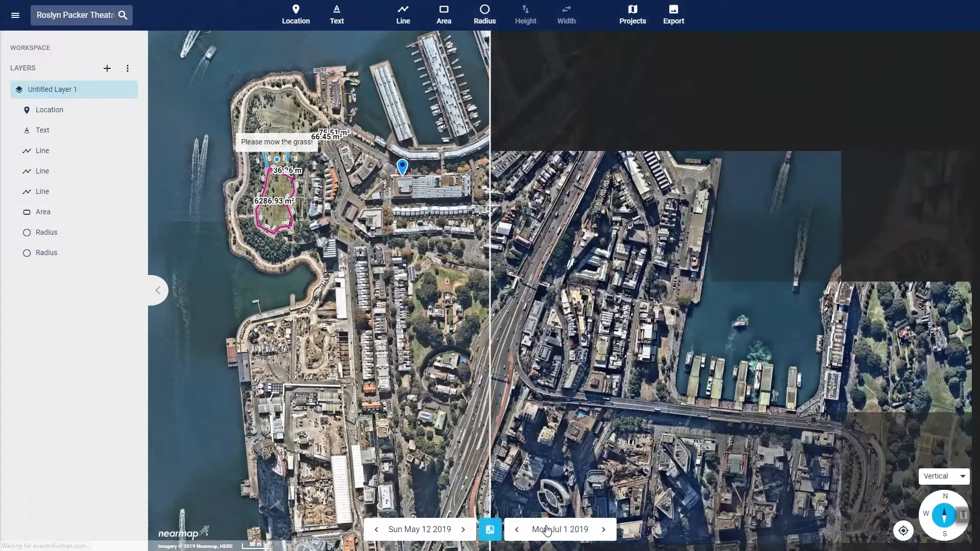
pyautogui.moveTo(310, 471); pyautogui.dragTo(422, 409)
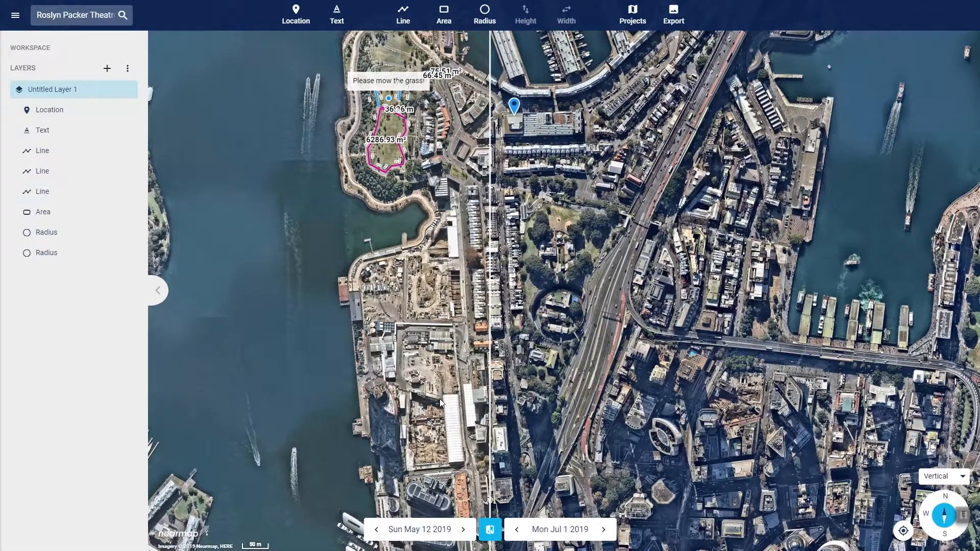
pyautogui.scroll(3, 440, 399)
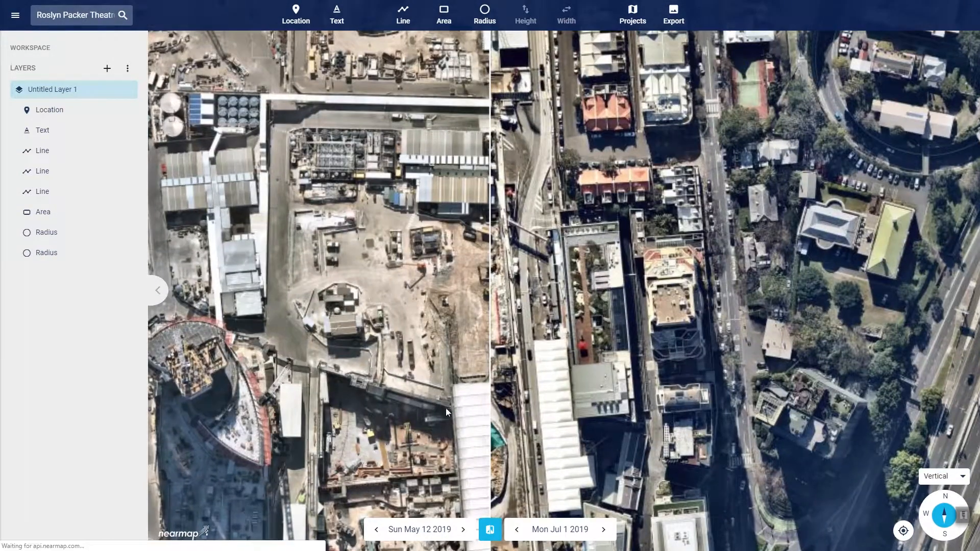
pyautogui.moveTo(445, 408); pyautogui.dragTo(363, 296)
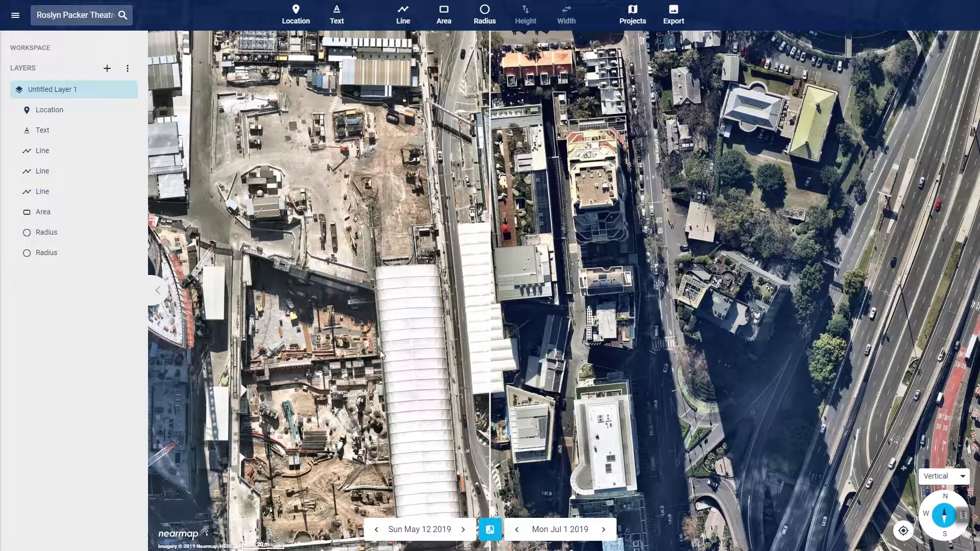
# Set the second date of the side-by-side comparison to Thu Sep 19 2013
pyautogui.click(517, 530)
pyautogui.moveTo(384, 400); pyautogui.dragTo(427, 401)
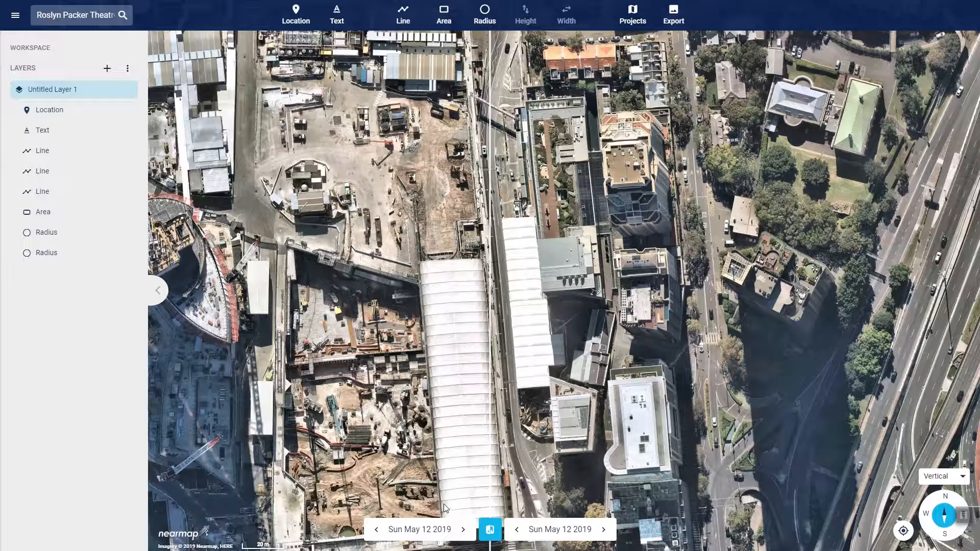
pyautogui.click(572, 531)
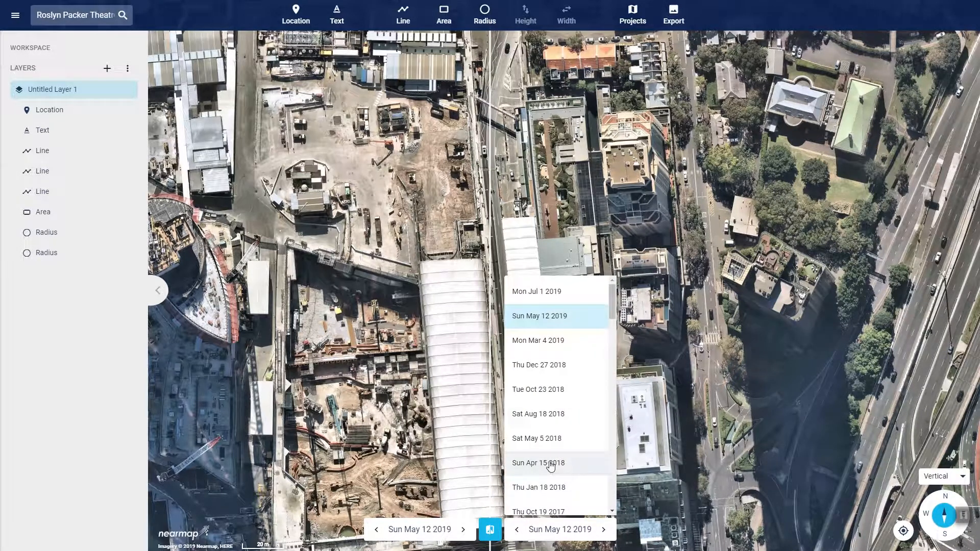
pyautogui.scroll(-10, 550, 466)
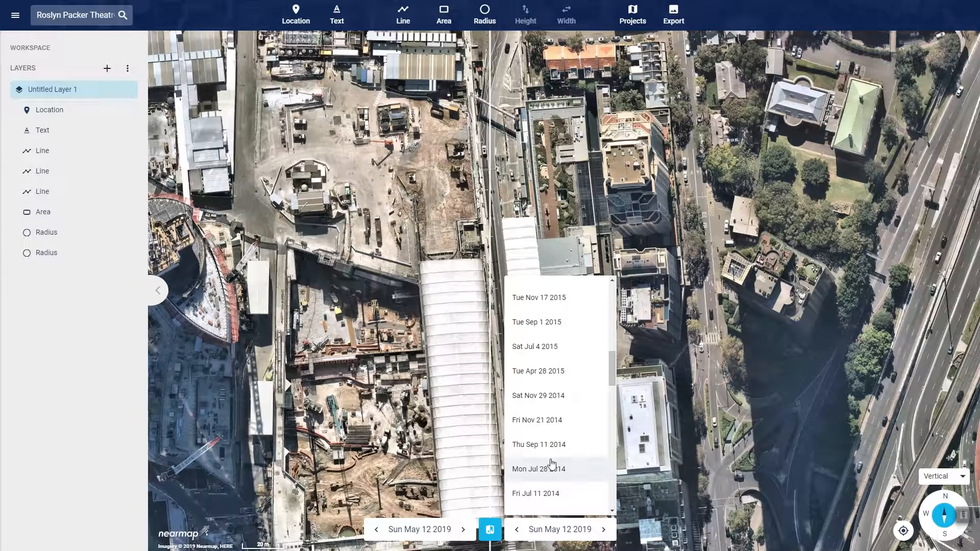
pyautogui.scroll(-2, 570, 492)
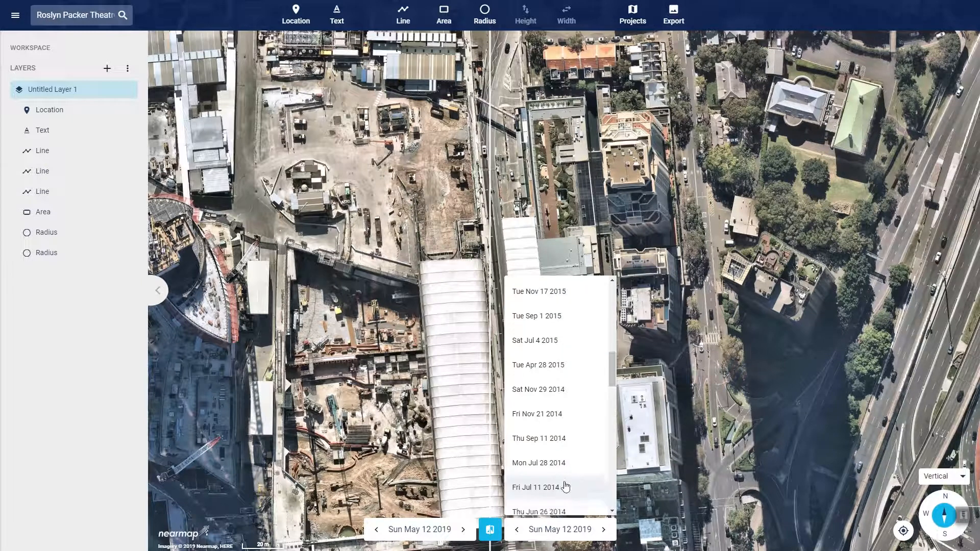
pyautogui.scroll(-2, 570, 492)
pyautogui.click(561, 467)
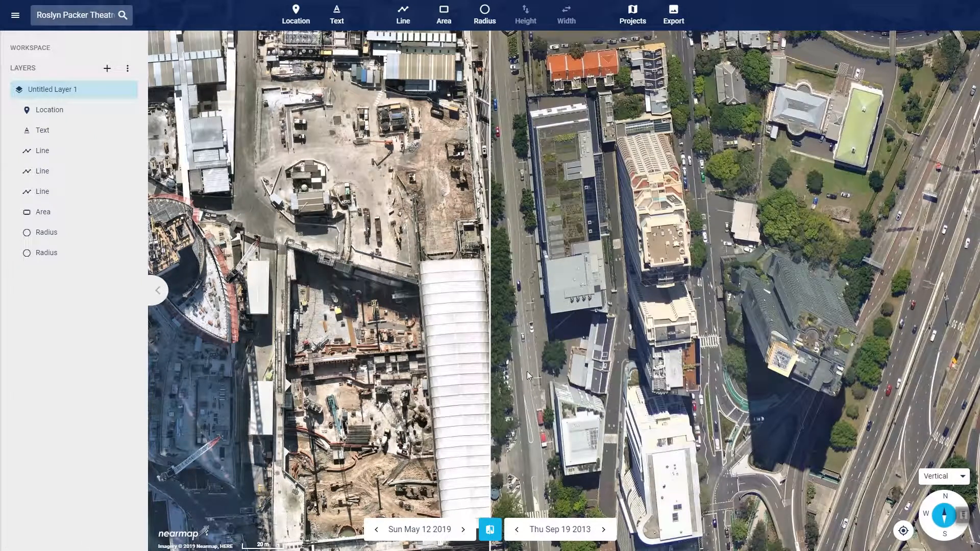
# Close the side-by-side date comparison and collapse the workspace layer list so the map fills the window
pyautogui.moveTo(493, 381); pyautogui.dragTo(504, 423)
pyautogui.click(490, 531)
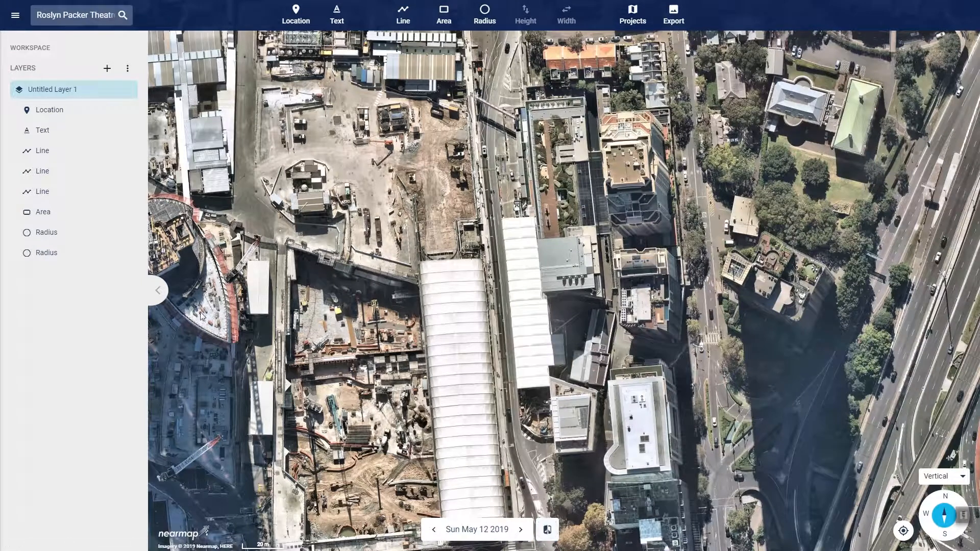
pyautogui.click(158, 292)
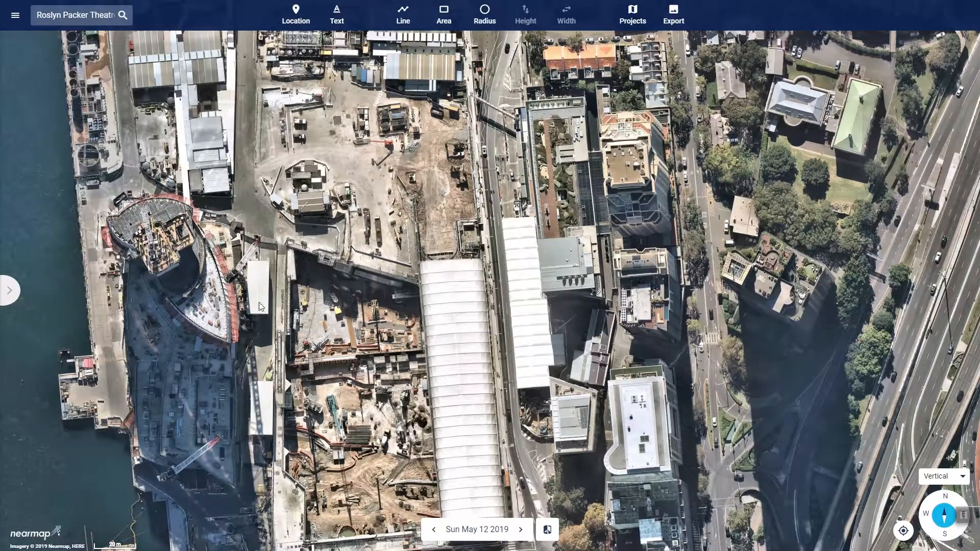